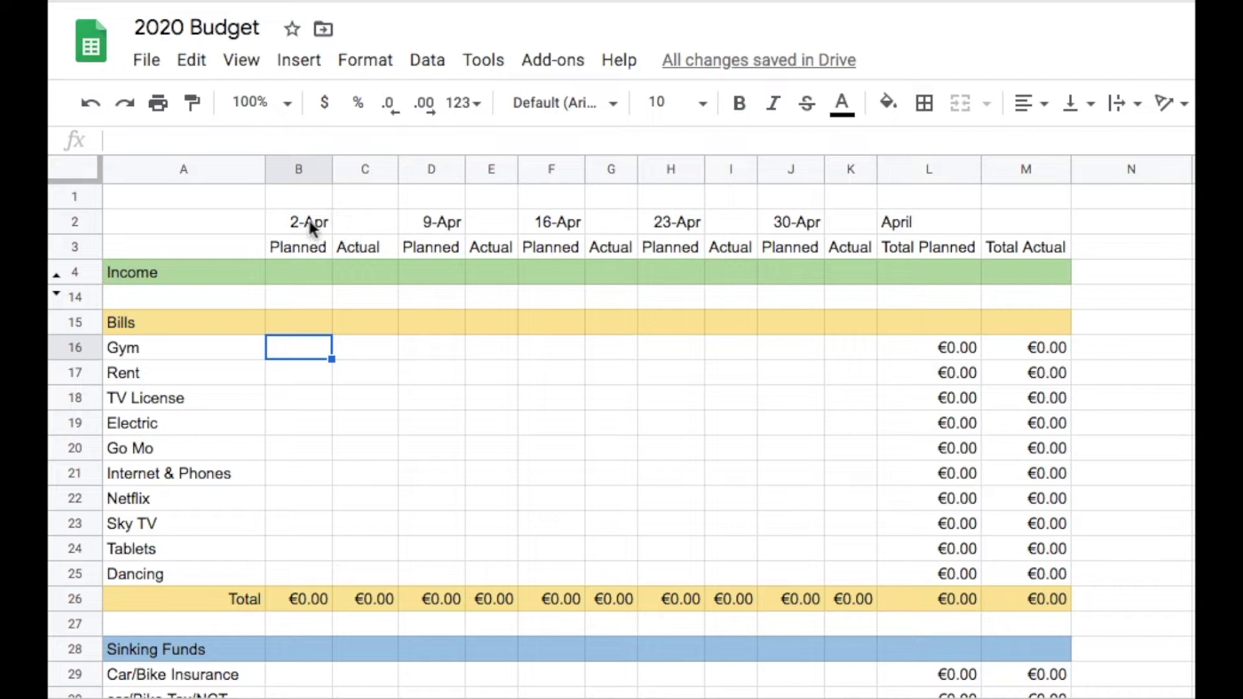
Merge the 2-Apr header across B2:C2 and centre it horizontally.
drag(310, 222, 346, 224)
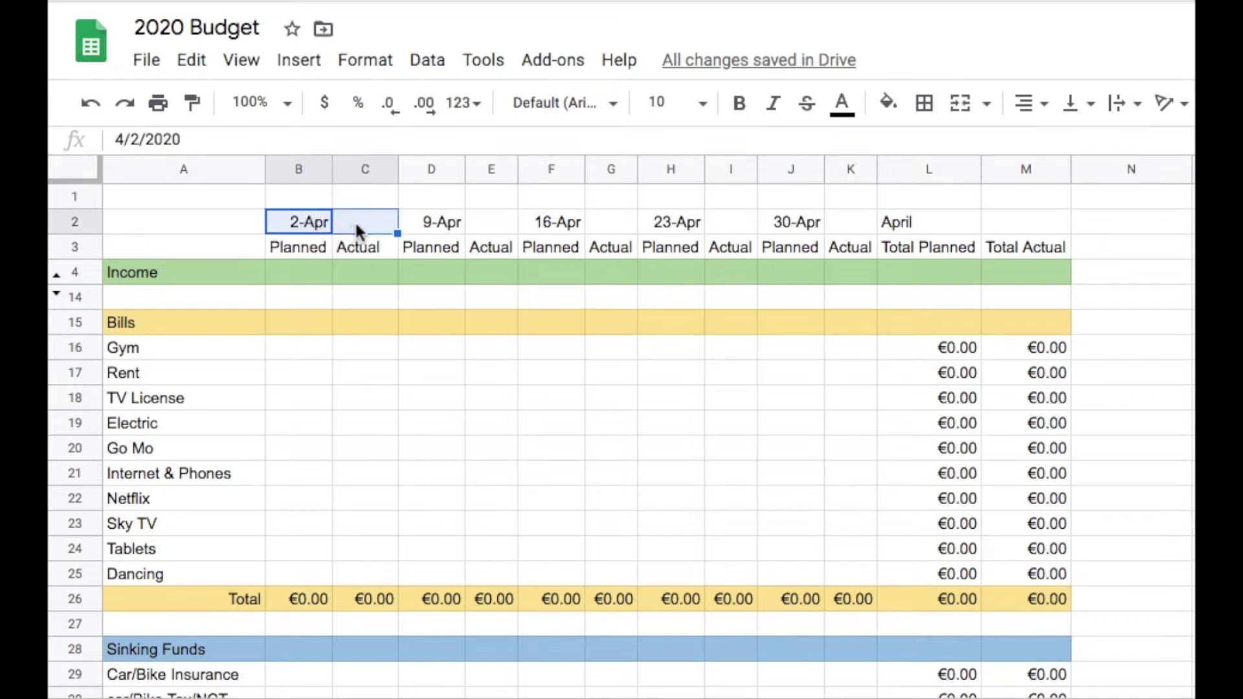
click(960, 102)
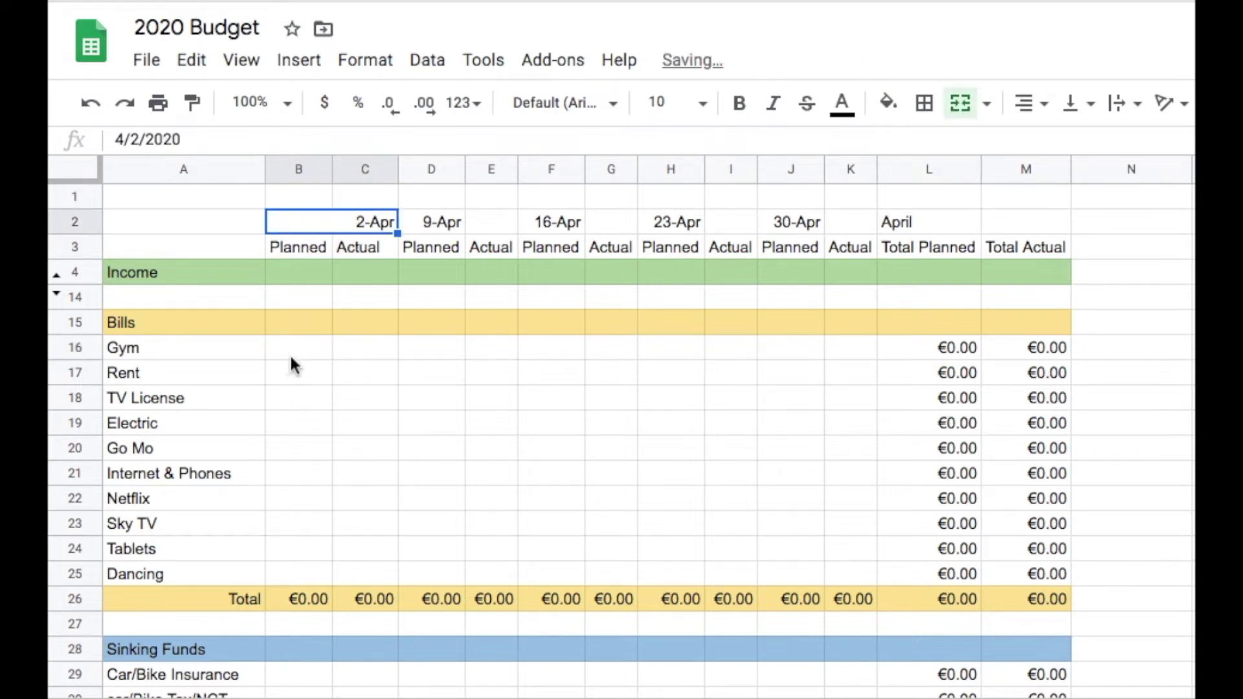
click(1054, 104)
click(1055, 143)
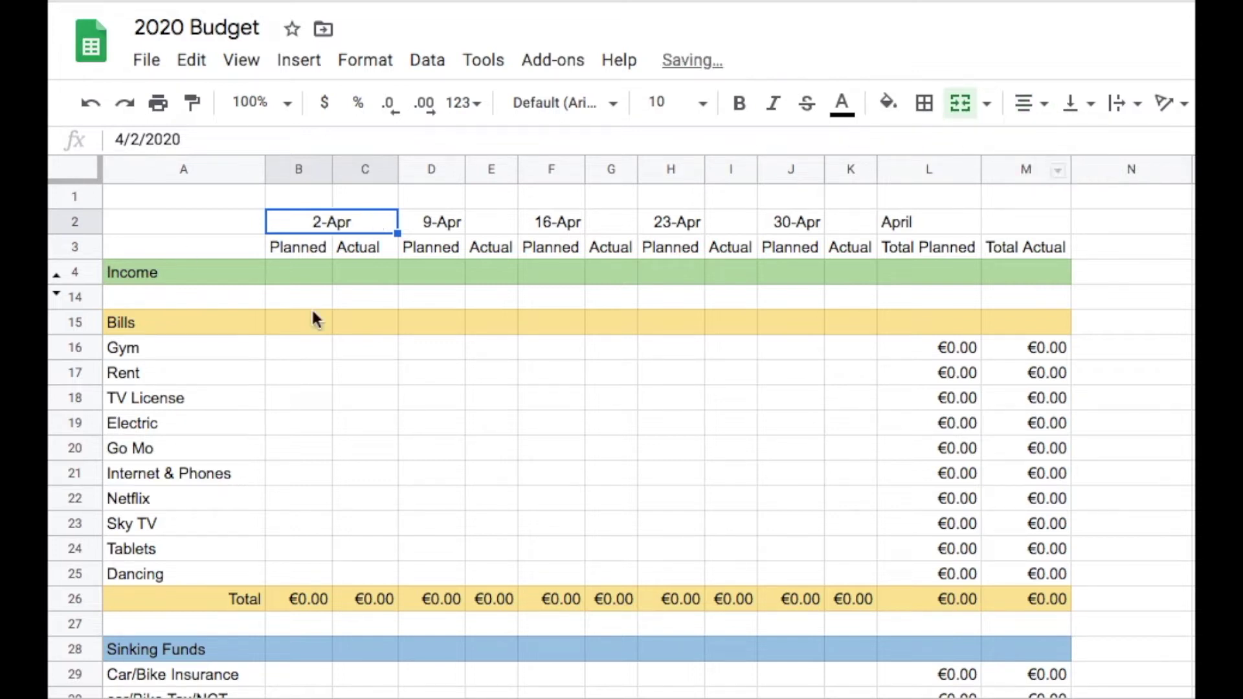
click(300, 355)
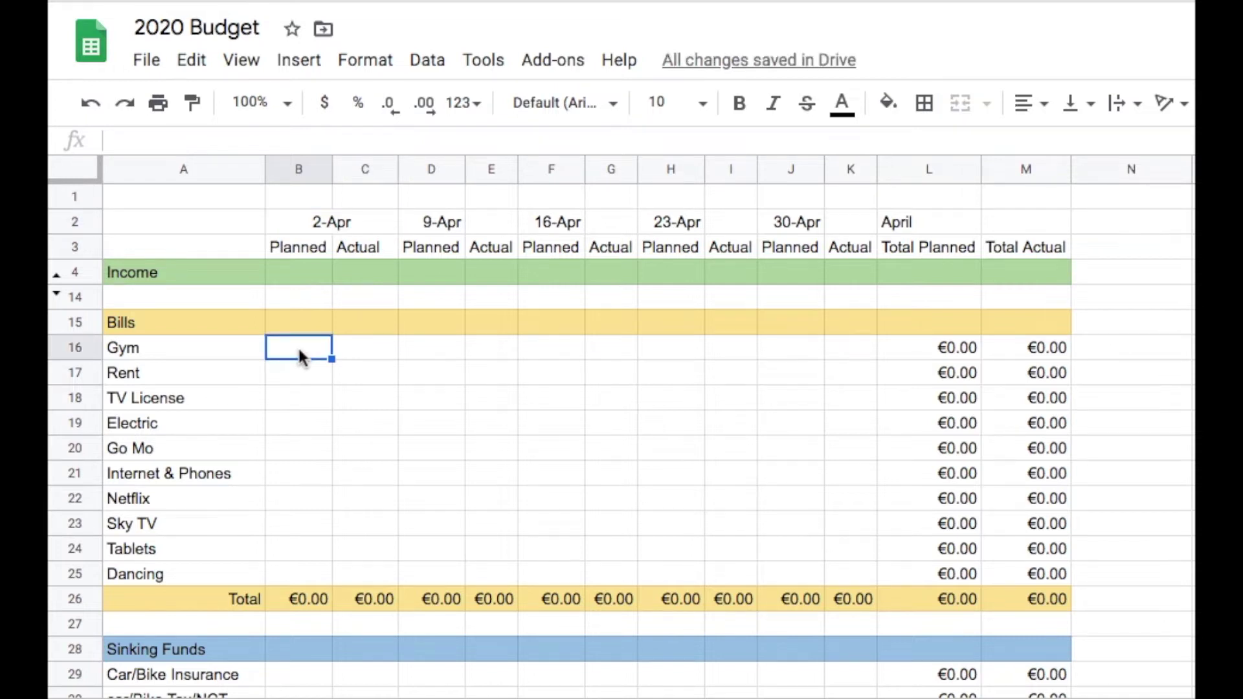
scroll(286, 559, down, 4)
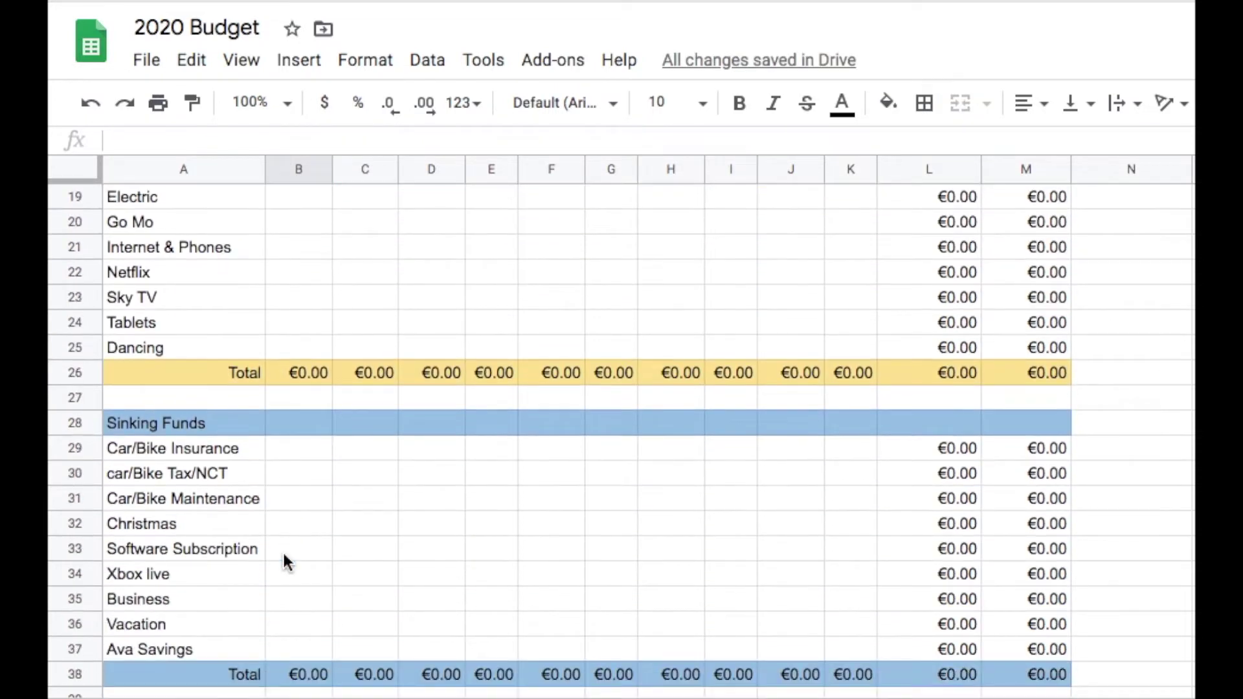
scroll(285, 558, up, 4)
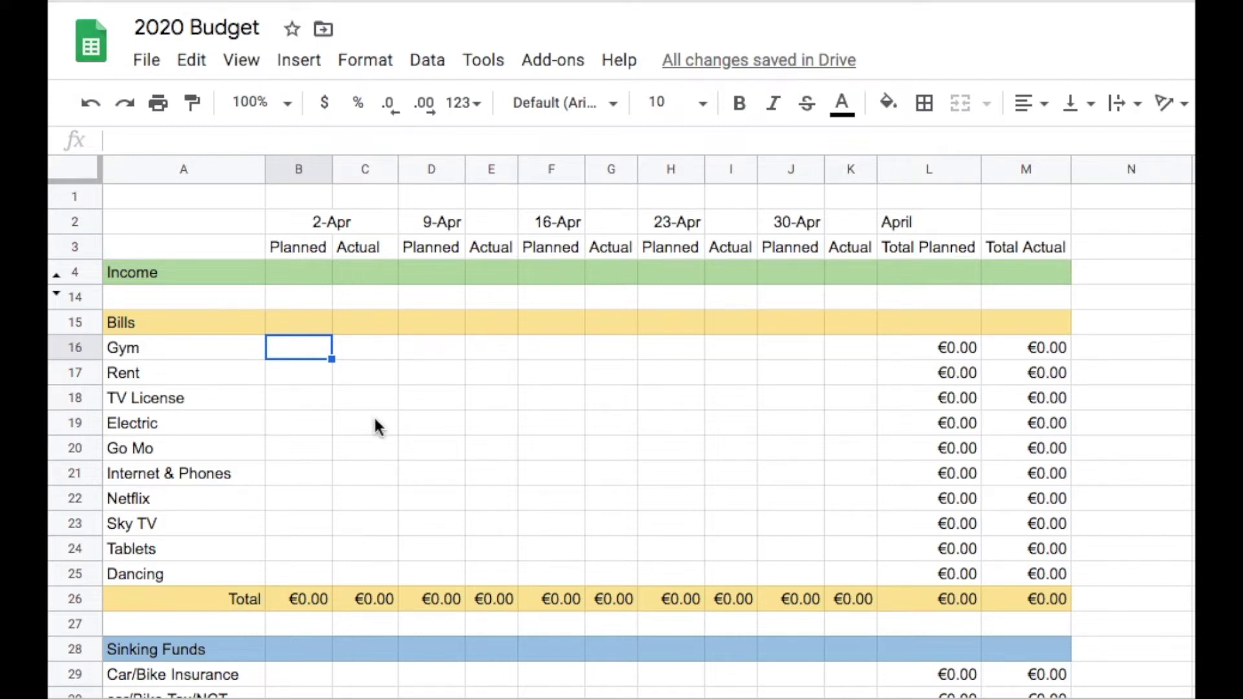
Merge the 9-Apr header across D2:E2 and centre it.
click(437, 221)
shift+click(480, 227)
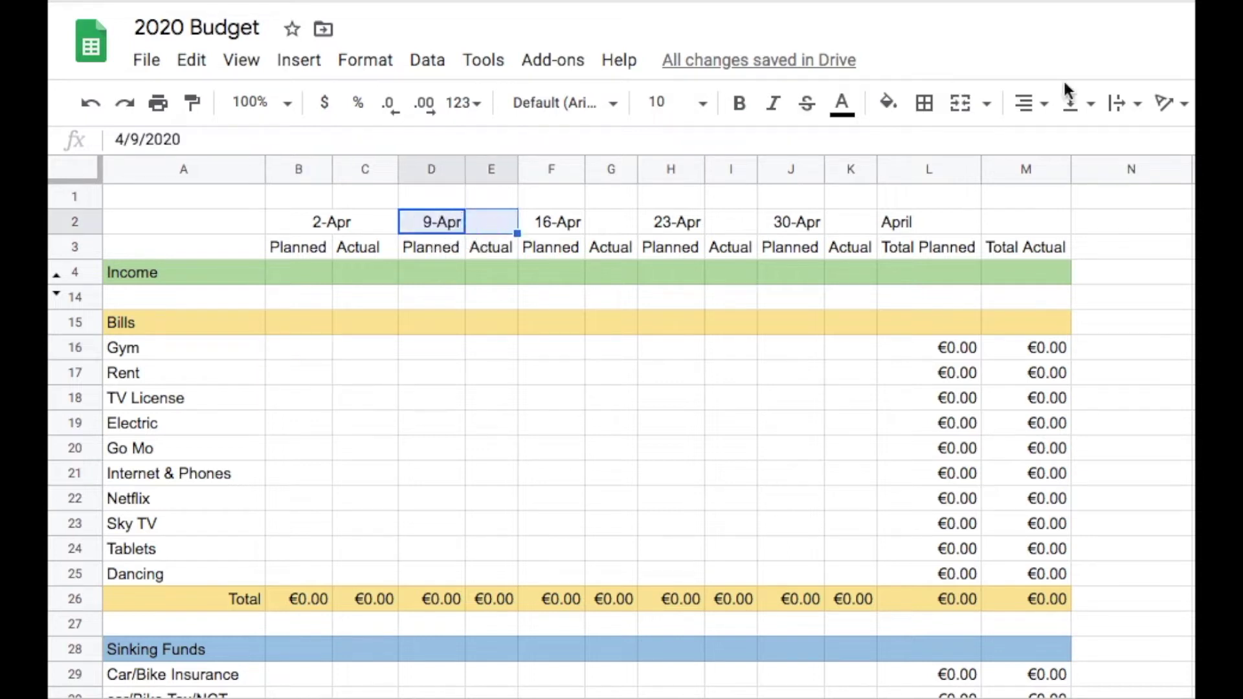
click(961, 103)
click(1034, 112)
click(1058, 144)
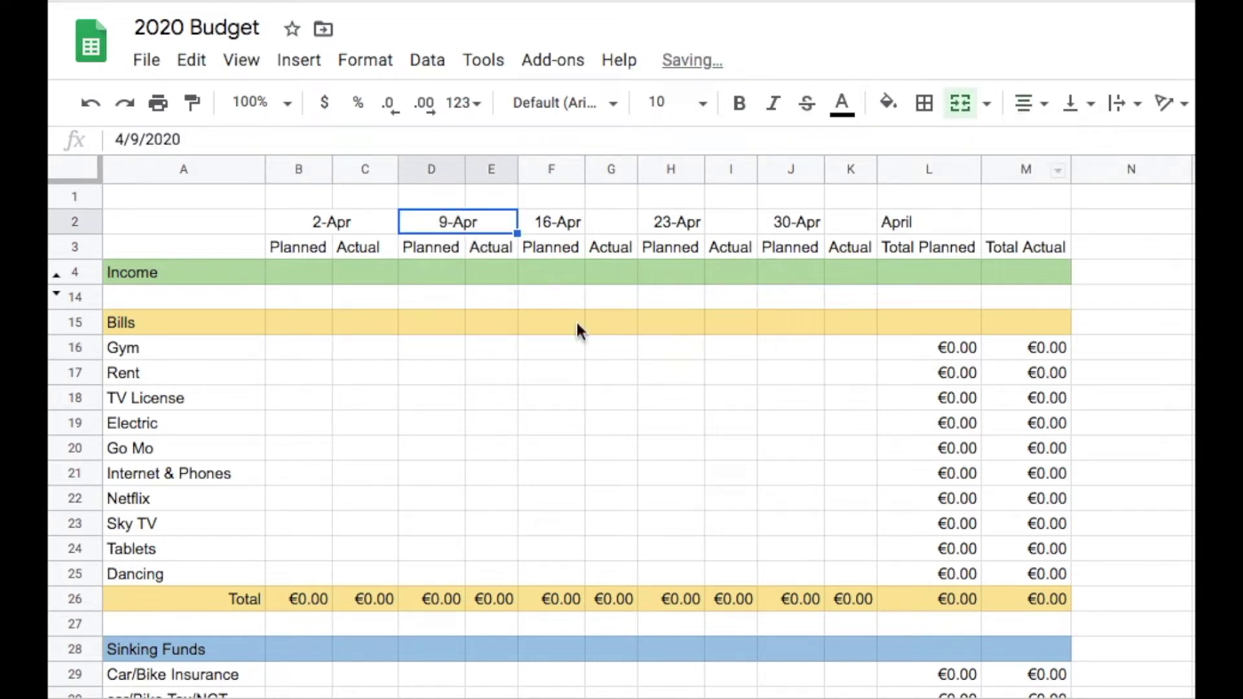
click(299, 382)
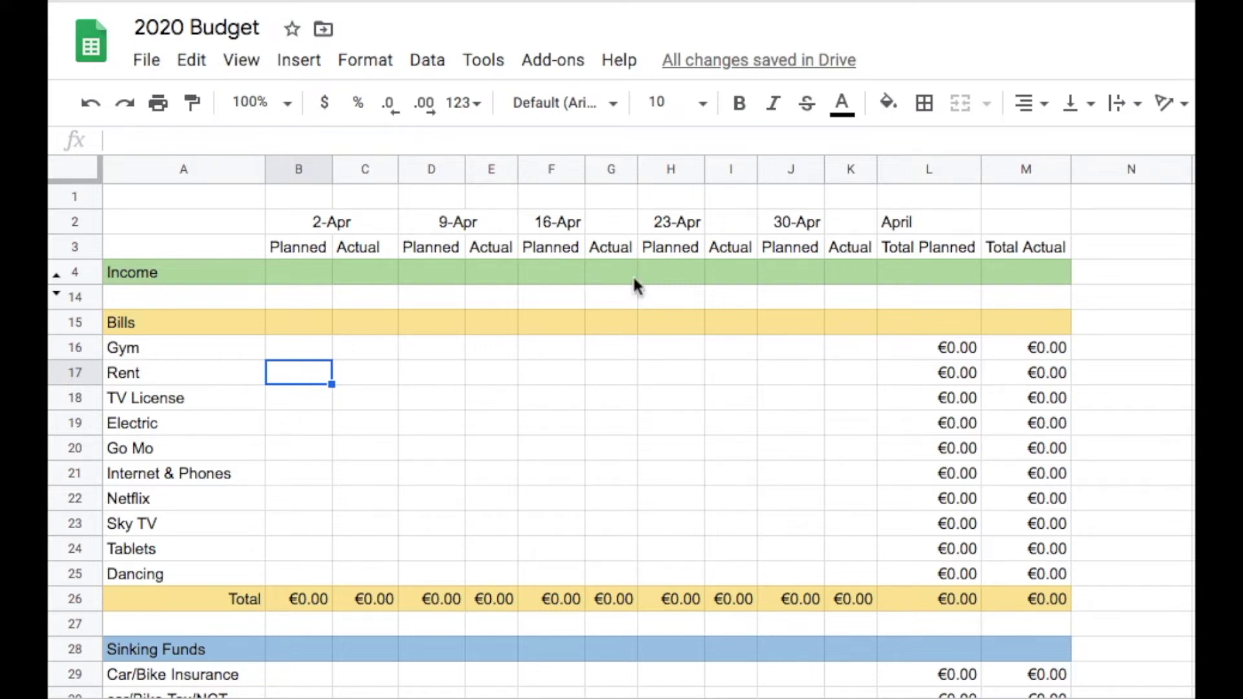
Merge the 16-Apr, 23-Apr and 30-Apr headers across F2:G2, H2:I2 and J2:K2.
drag(569, 224, 604, 223)
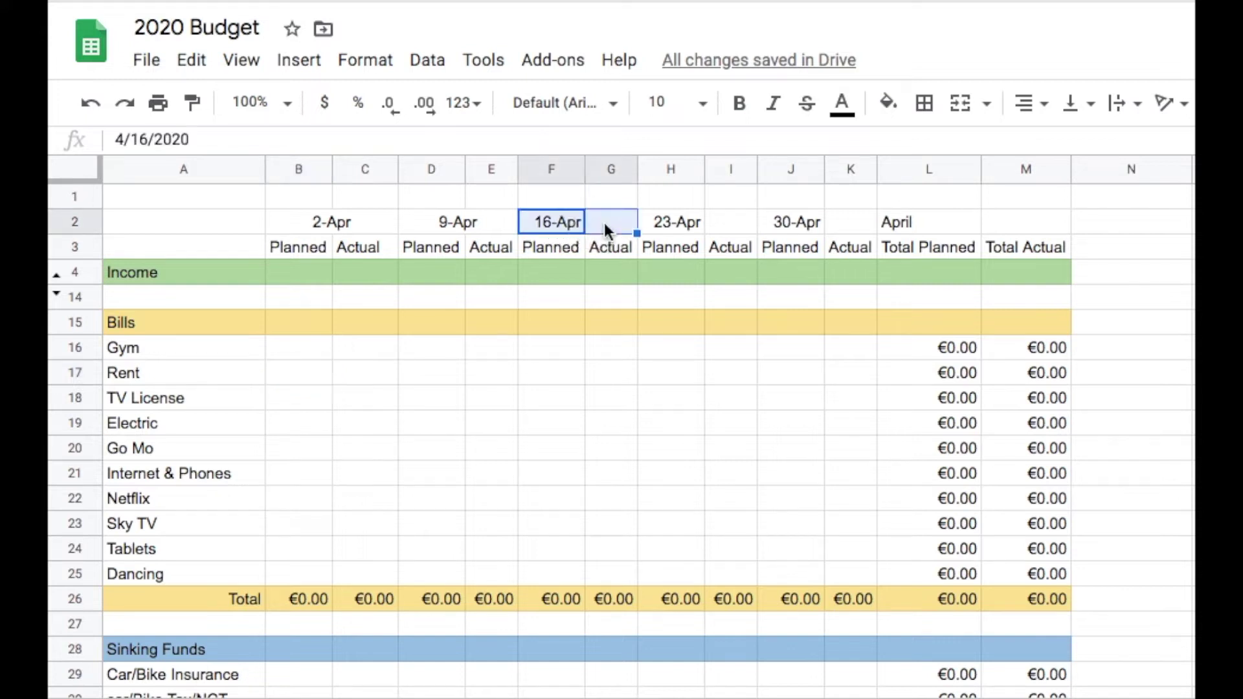
click(962, 106)
drag(682, 232, 845, 222)
click(961, 105)
click(961, 106)
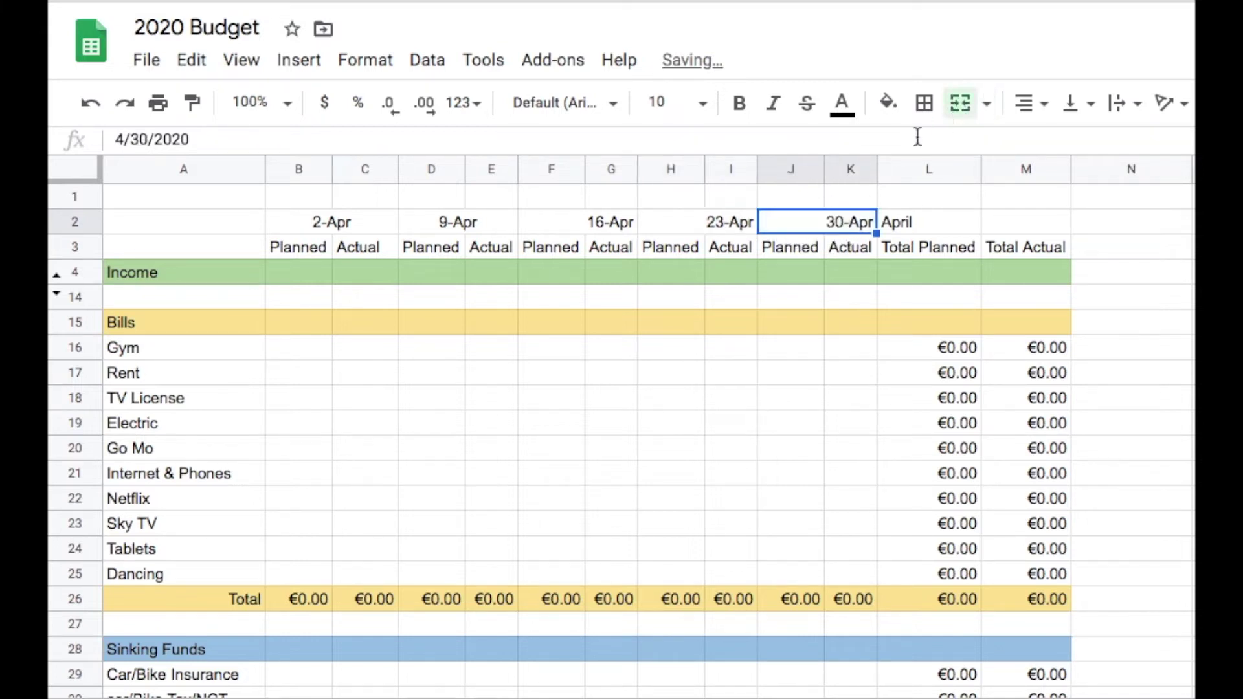
Centre the merged 30-Apr, 23-Apr and 16-Apr headers horizontally.
click(1036, 105)
click(1052, 144)
click(720, 224)
click(1034, 105)
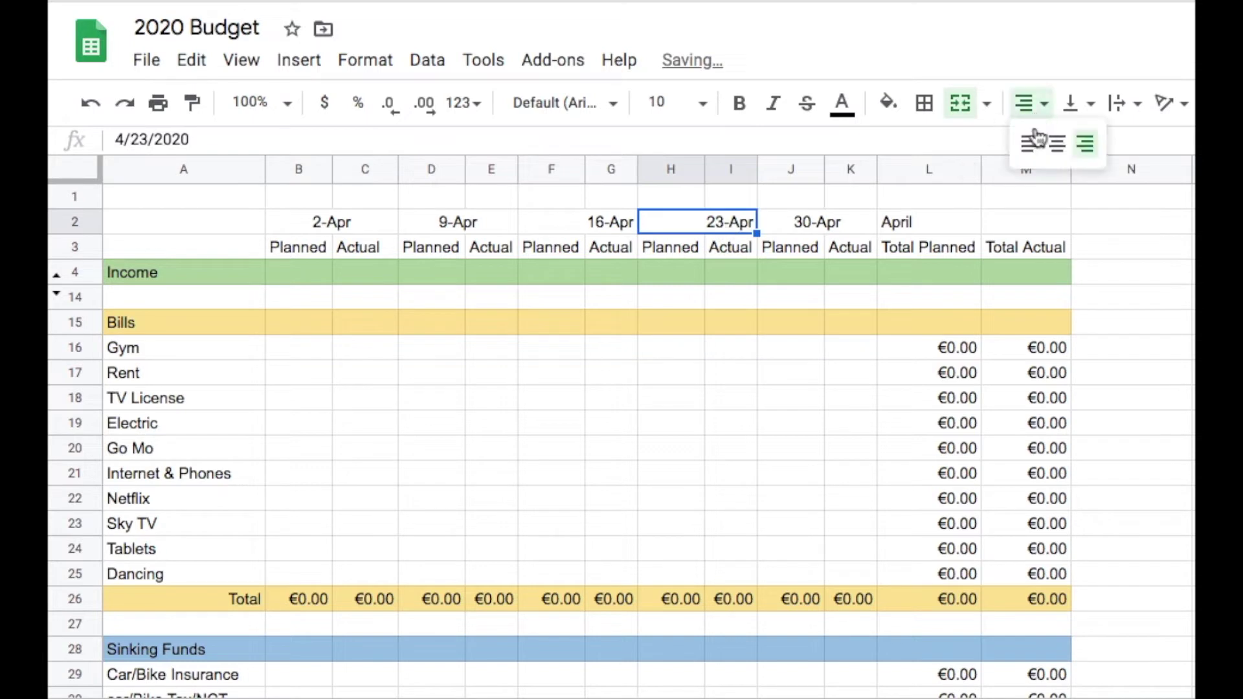
click(1056, 147)
click(611, 224)
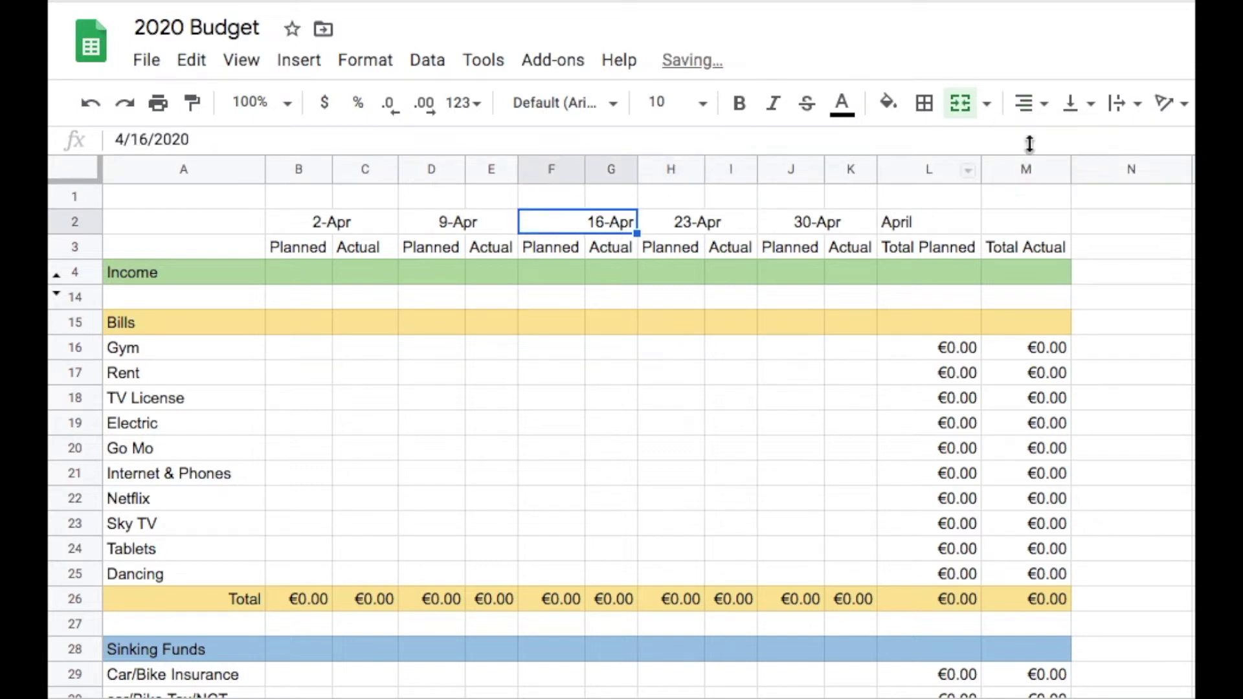
click(1037, 105)
click(1056, 146)
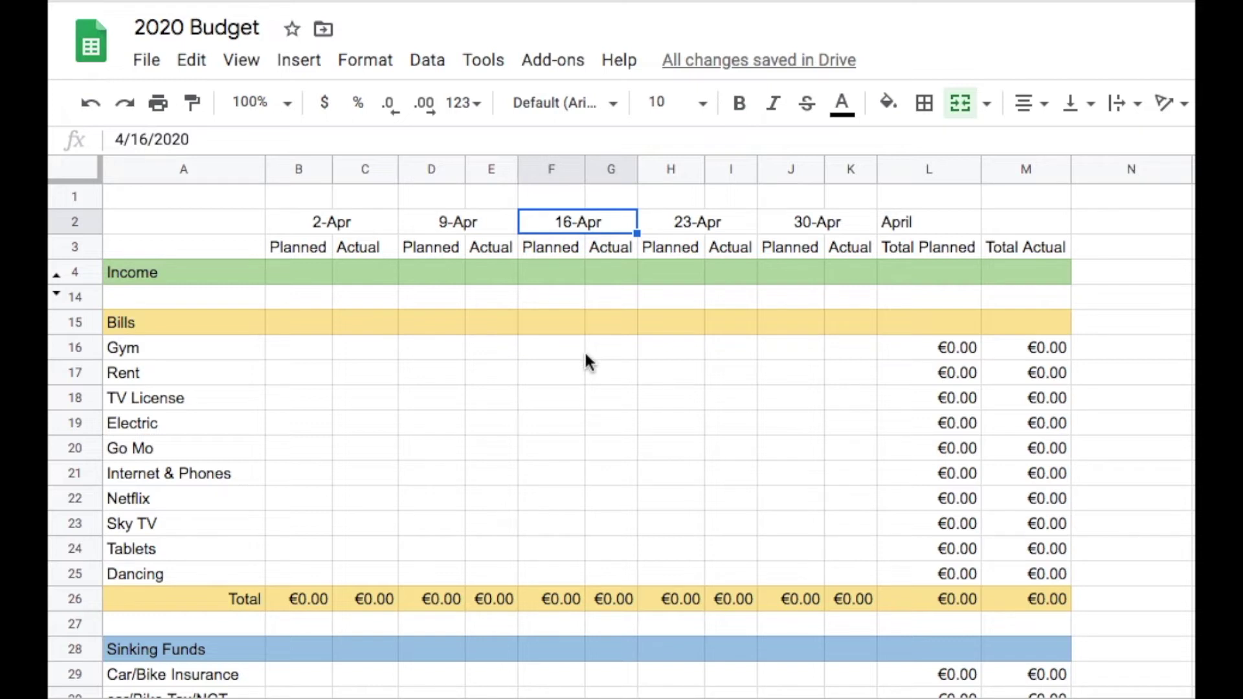
Enter 2-Apr planned bills: Rent 283.25, Electric 17.50, Go Mo 4.99, Internet & Phones 12.51.
click(288, 373)
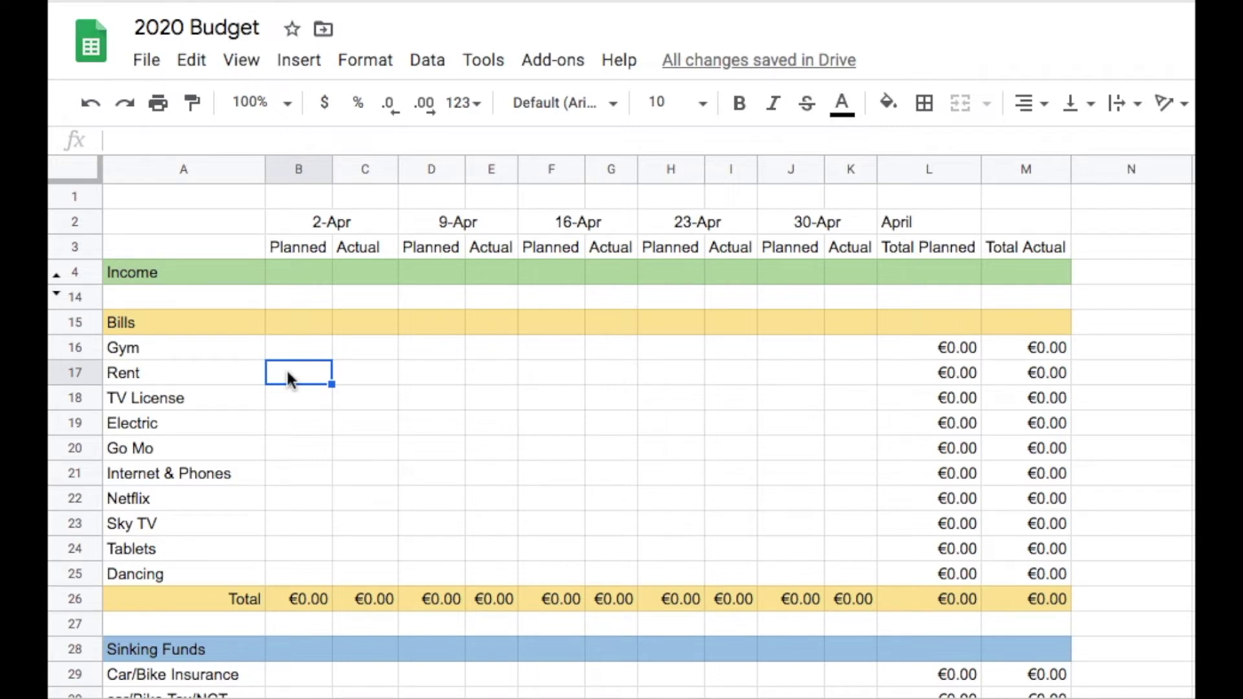
text(283.25)
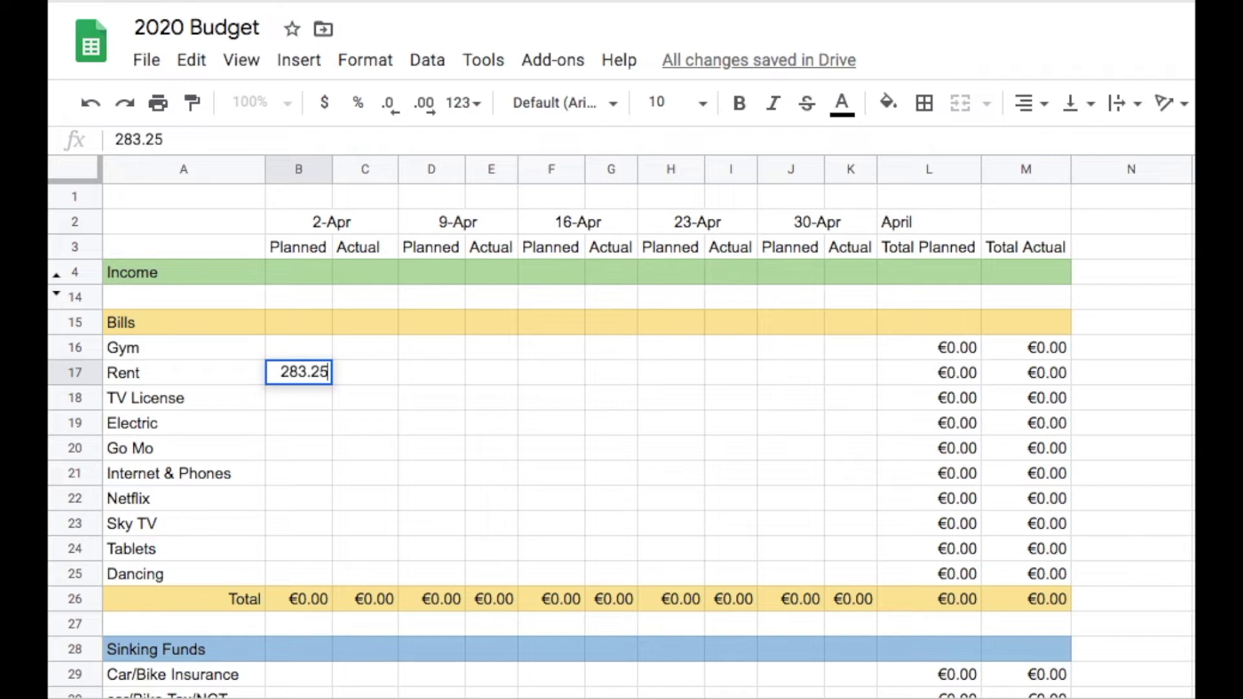
key(Return)
key(Down)
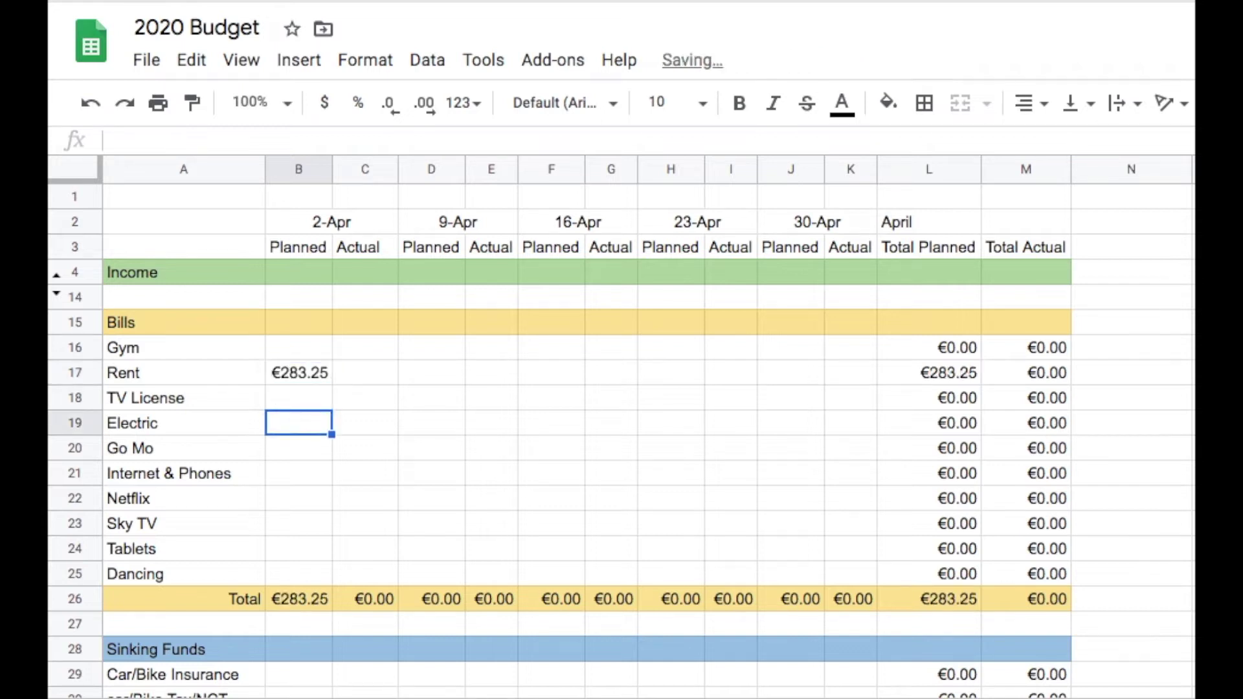
text(17.5)
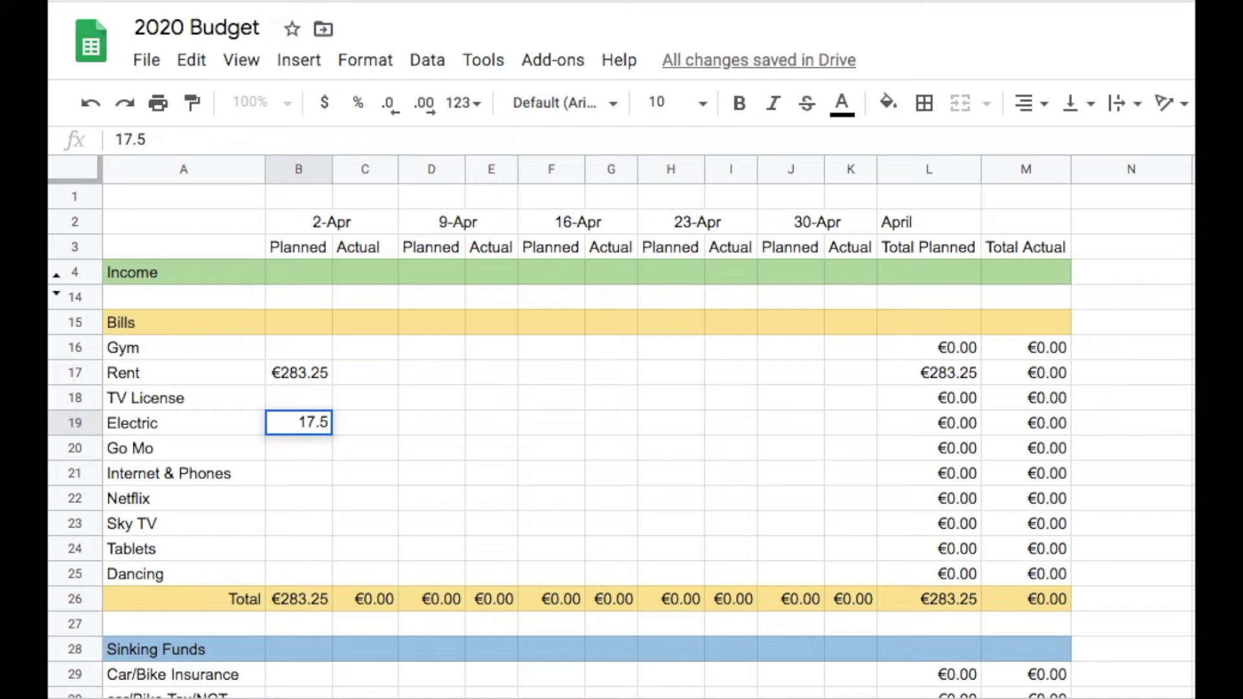
key(Return)
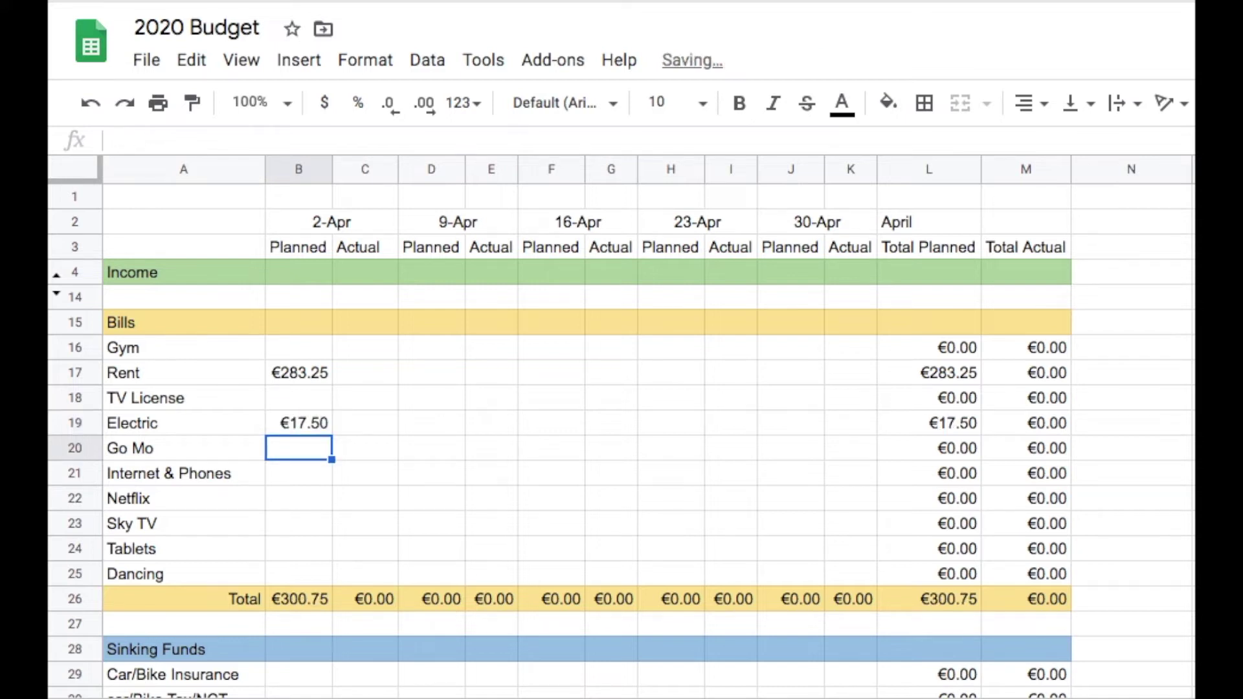
text(4.99)
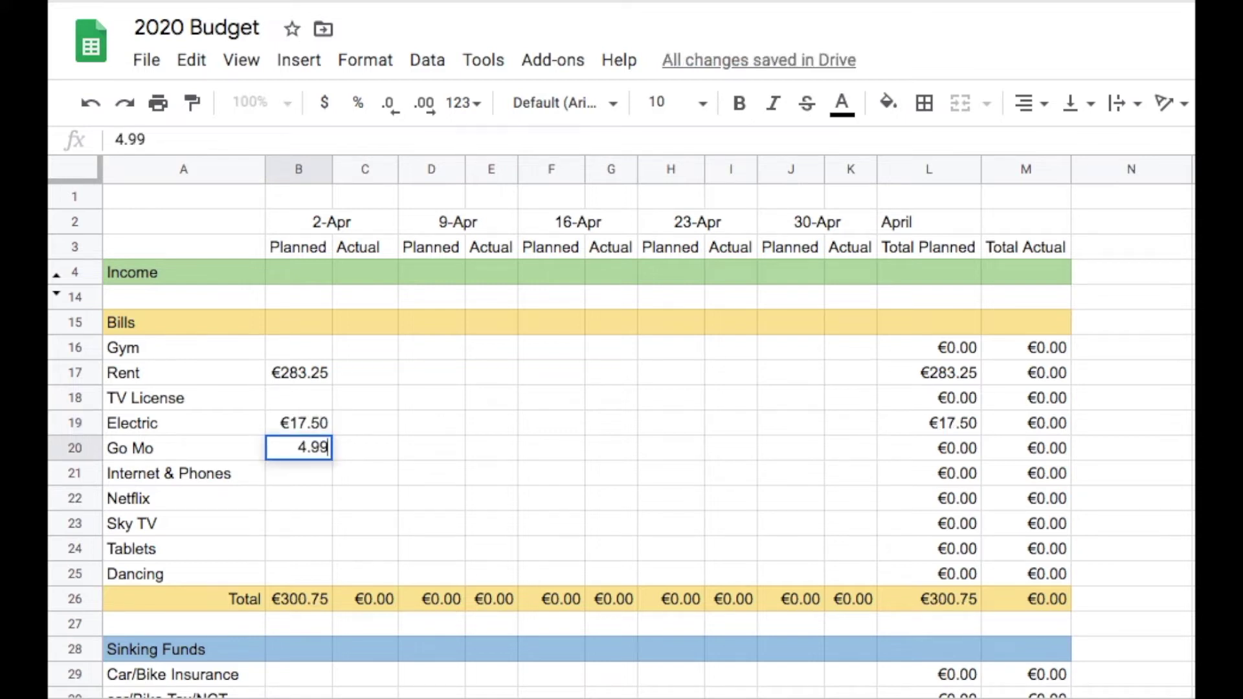
key(Return)
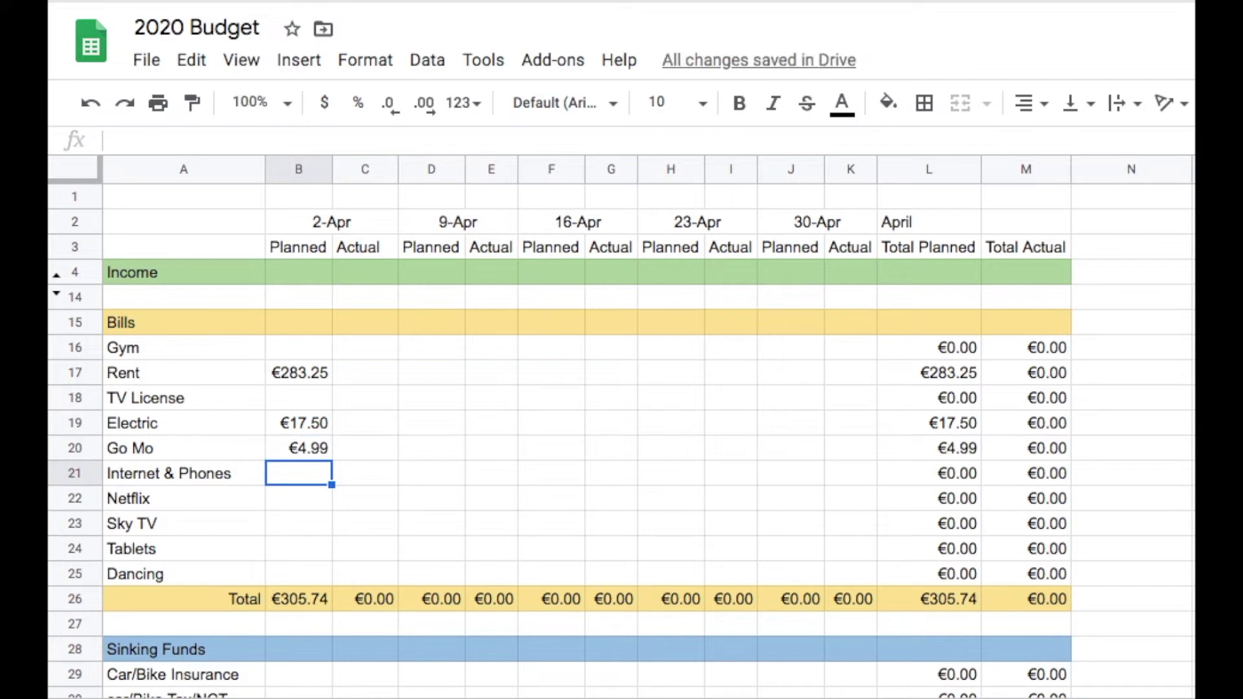
text(12.51)
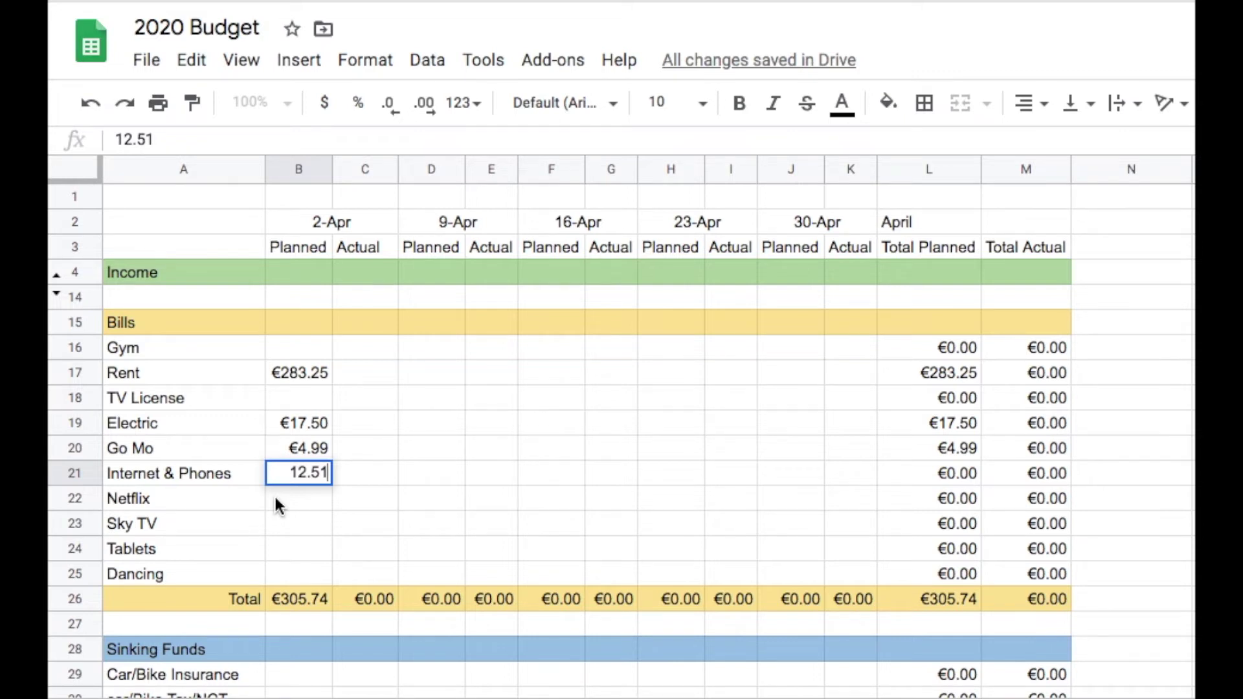
key(Return)
click(298, 473)
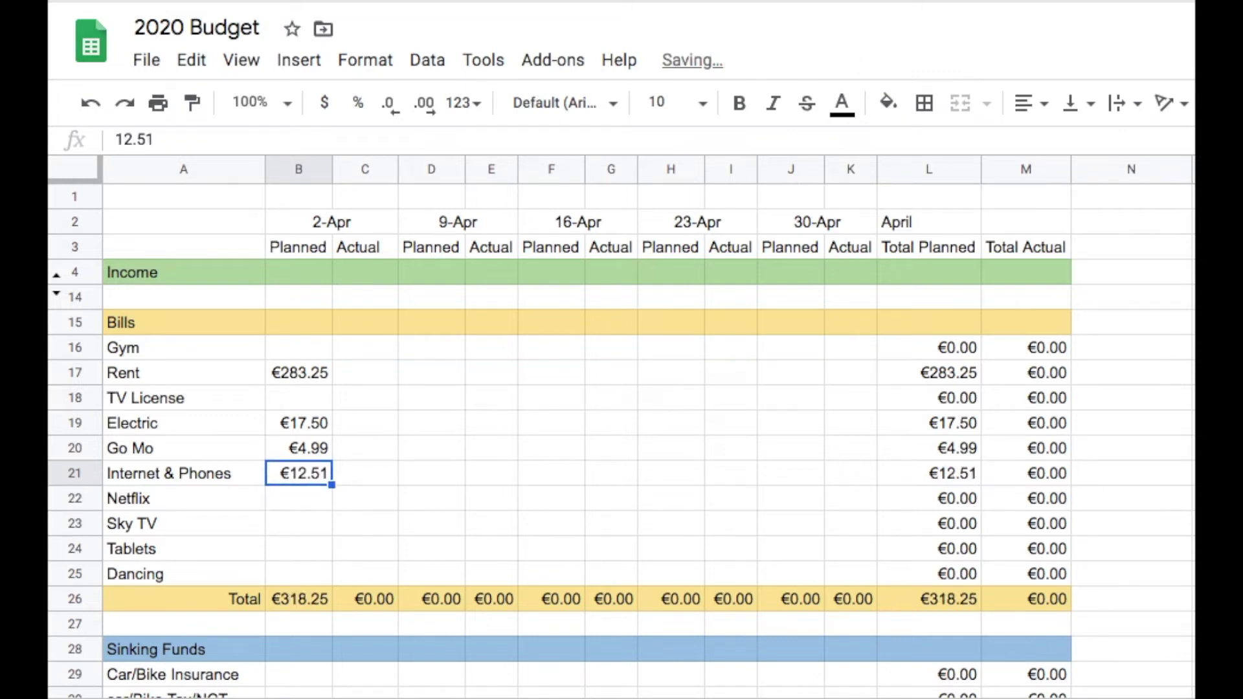
click(299, 498)
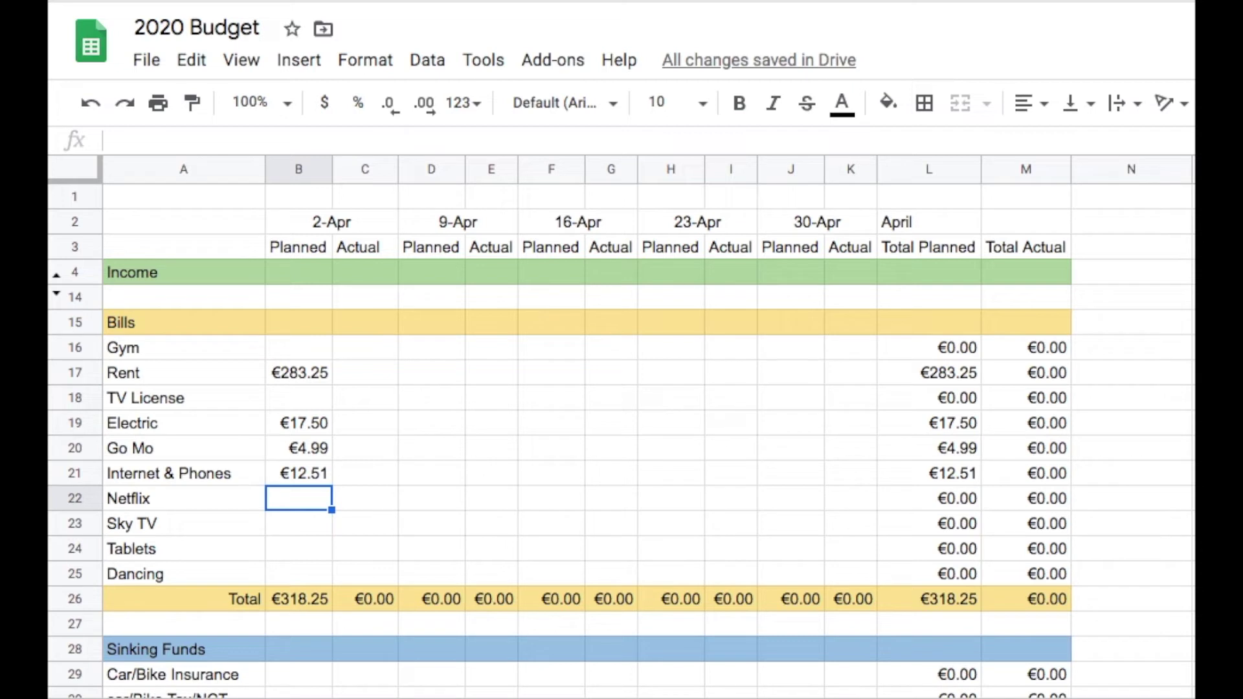
Enter 24.50 as Sky TV's 2-Apr planned amount in B23.
click(299, 524)
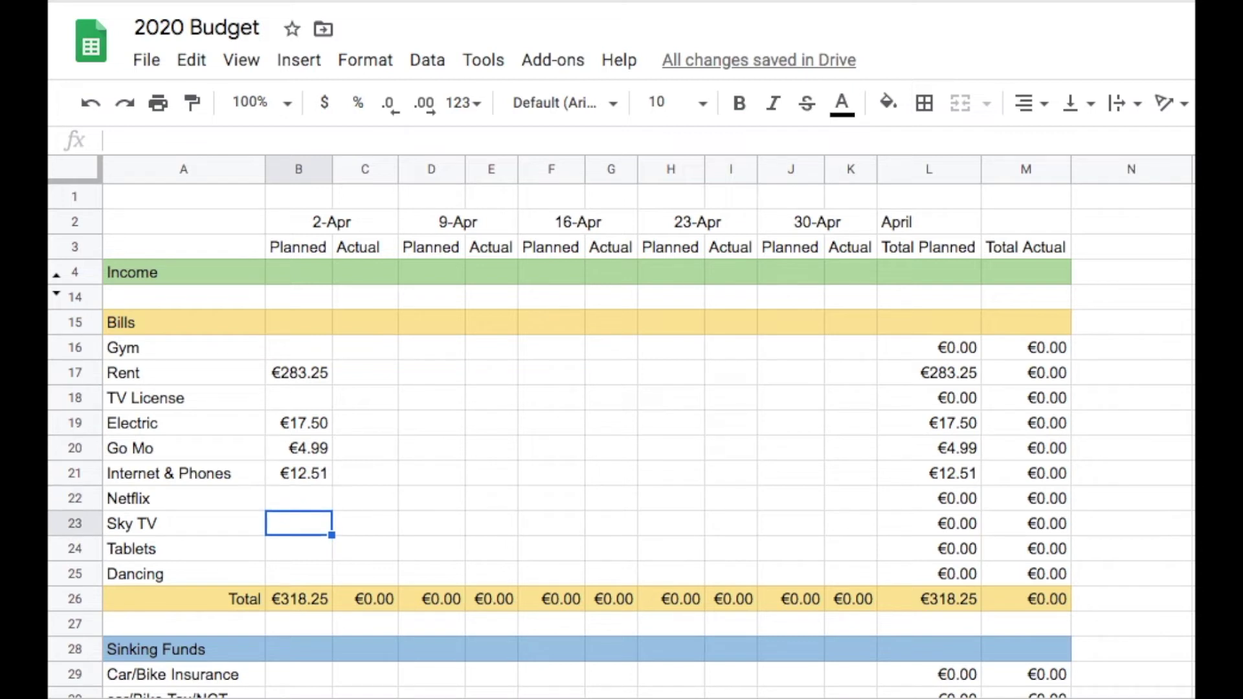
text(24.5)
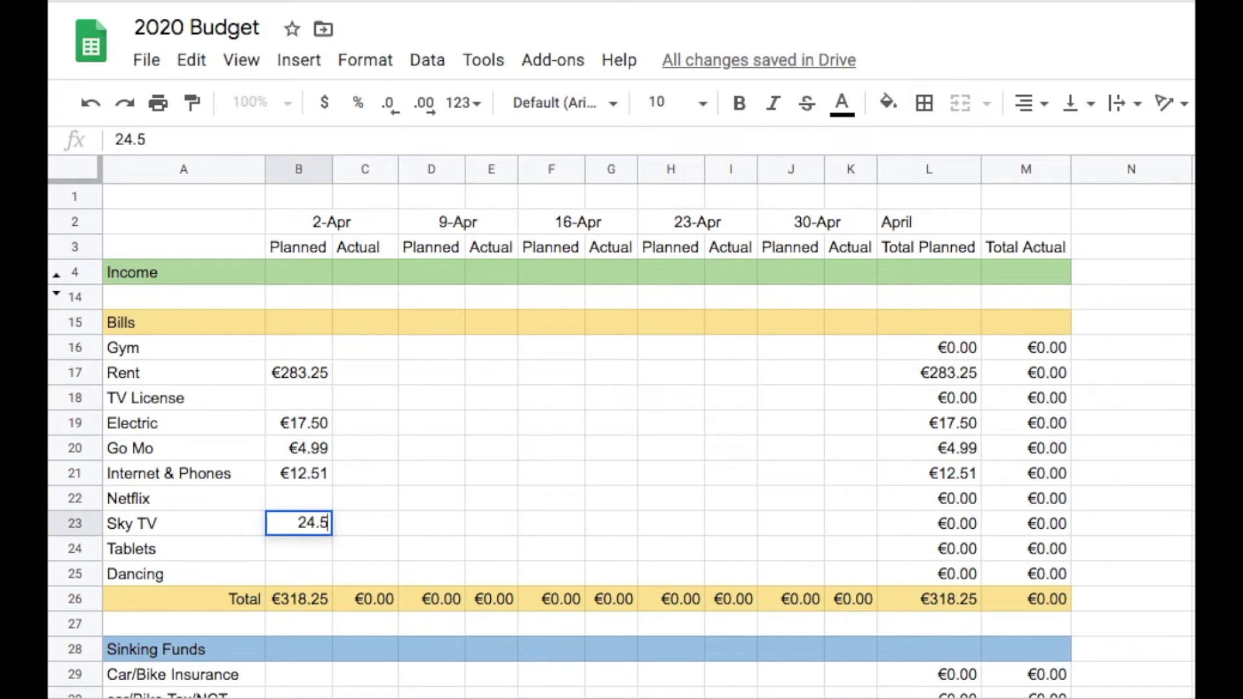
key(Tab)
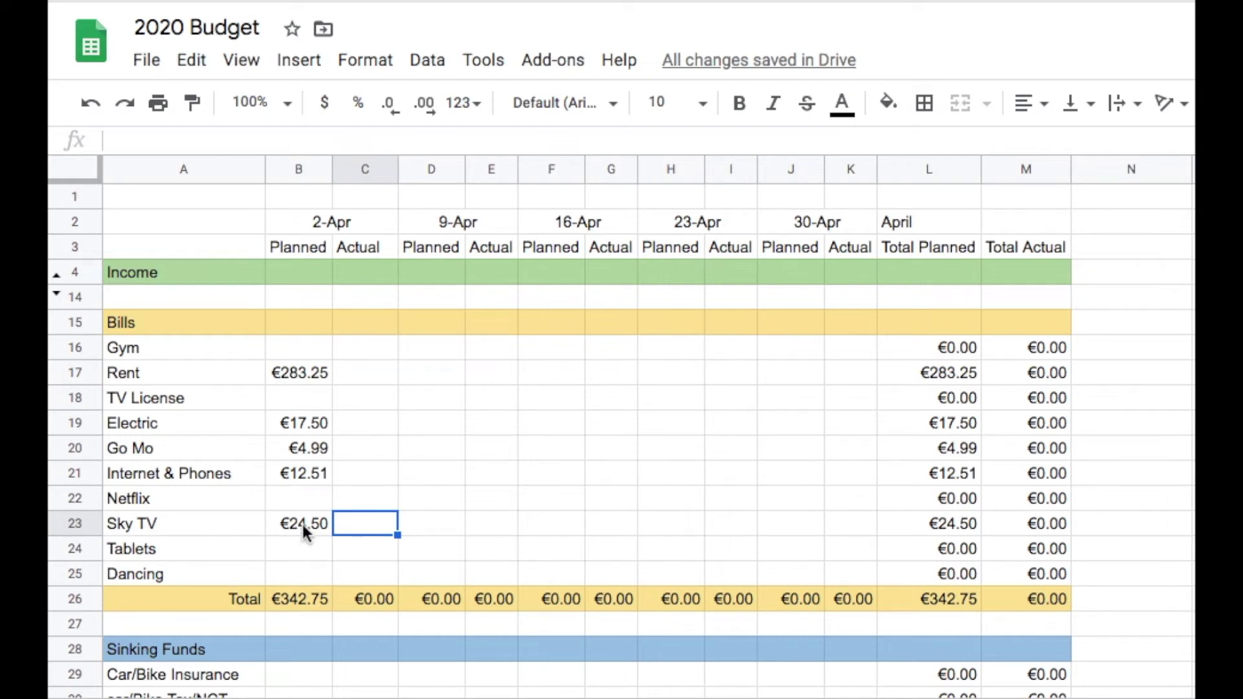
Enter 1 in B29:B32 for Car/Bike Insurance, Tax/NCT, Maintenance and Christmas.
scroll(302, 524, down, 5)
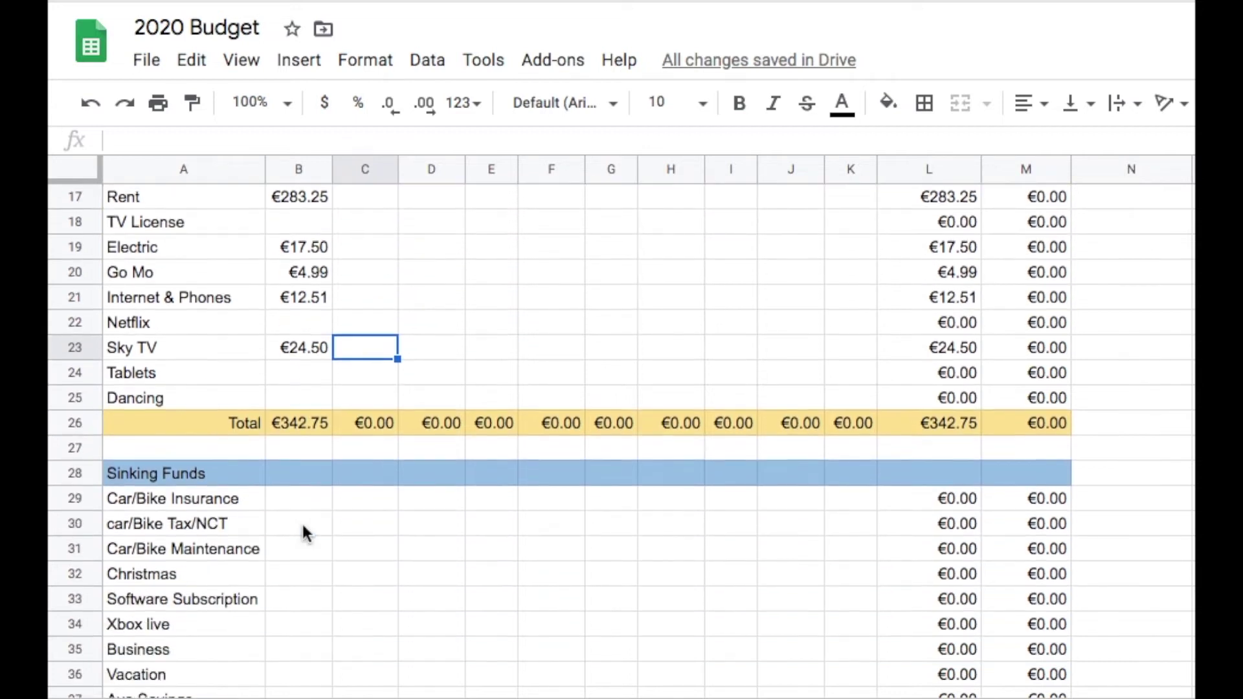
click(296, 425)
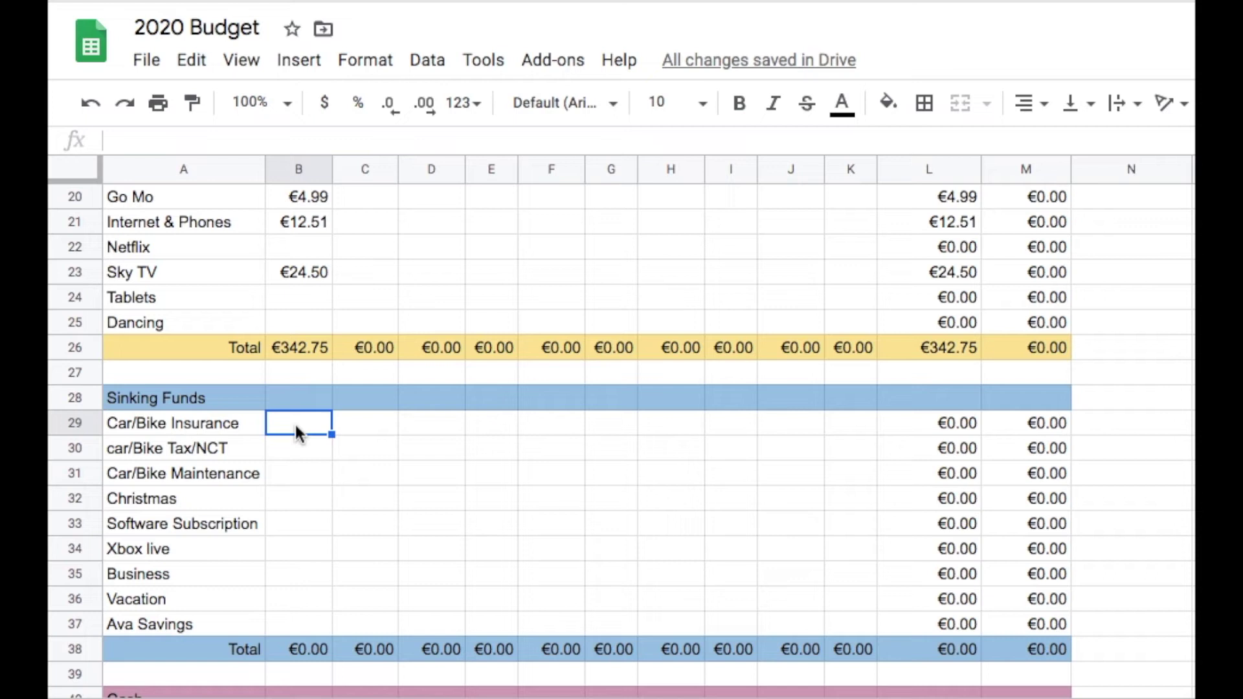
text(1)
key(Return)
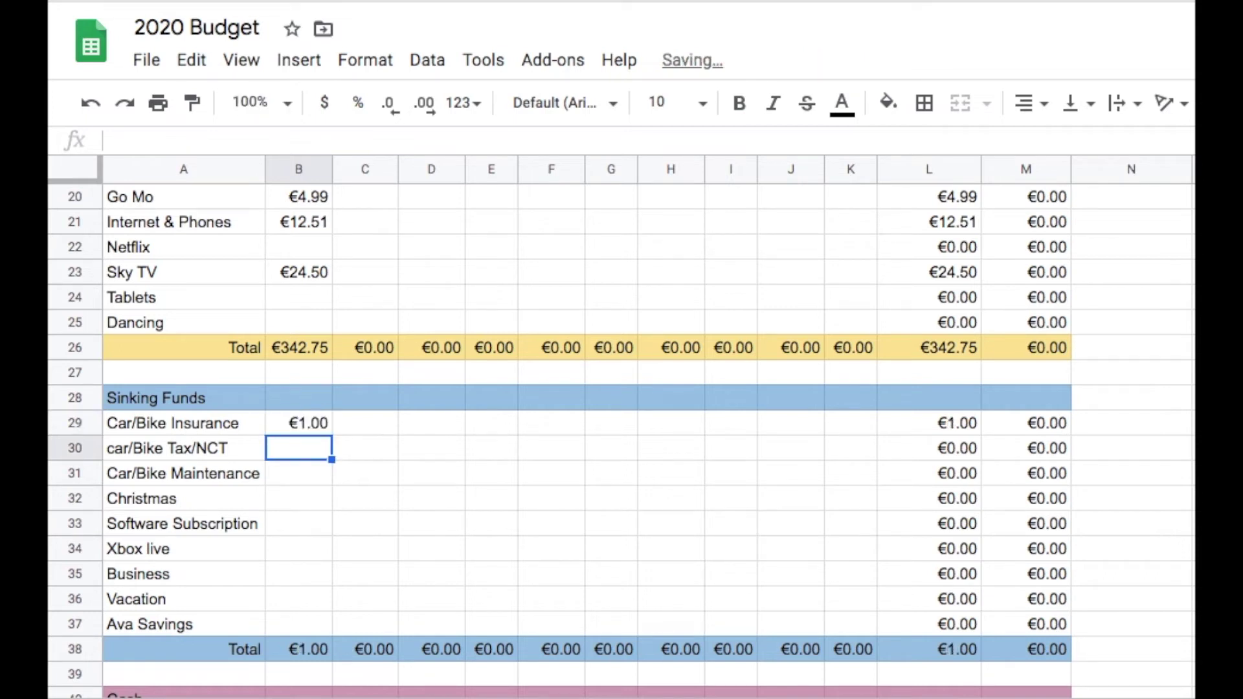
text(1)
key(Return)
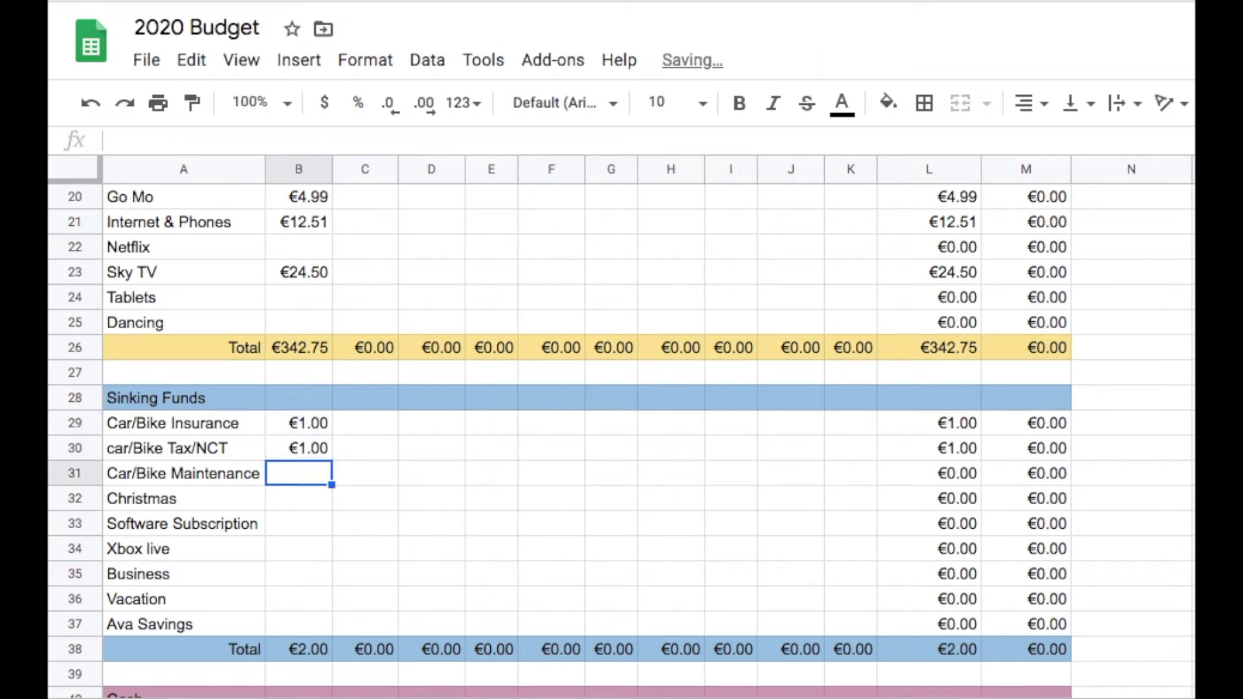
text(1)
key(Return)
text(1)
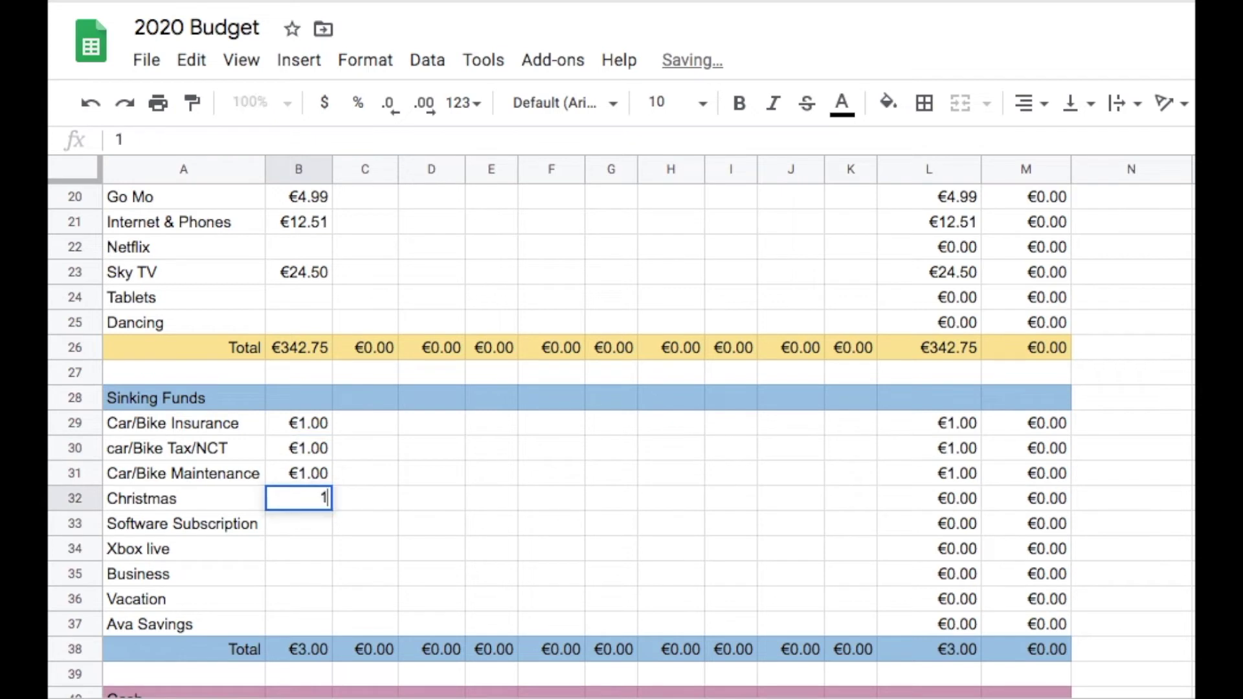
key(Return)
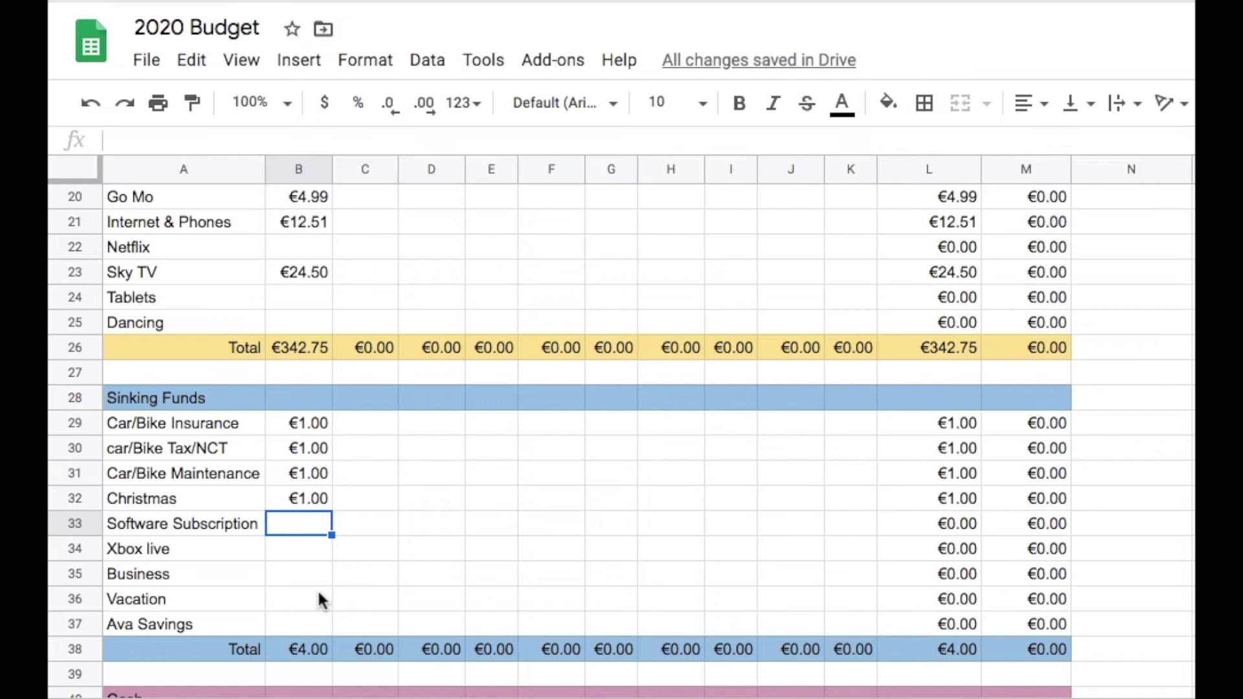
Enter 2-Apr cash amounts of 15 for Medical and 5 for Pet Care.
scroll(318, 595, down, 4)
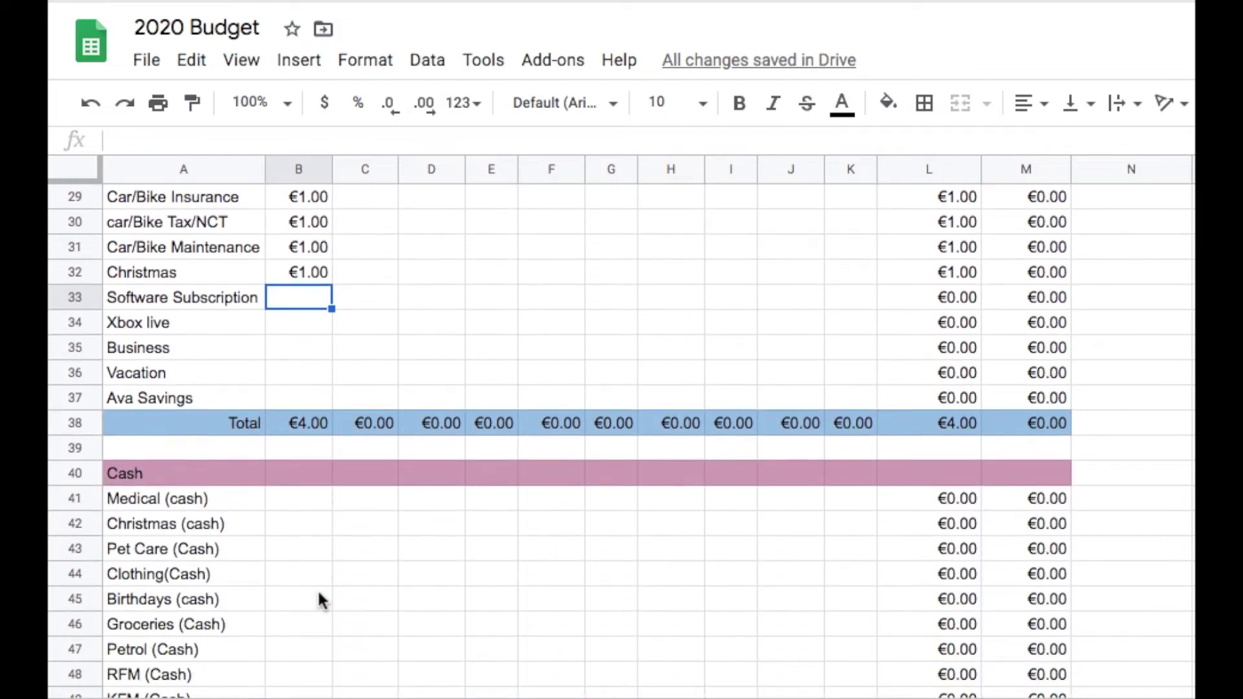
scroll(319, 595, down, 3)
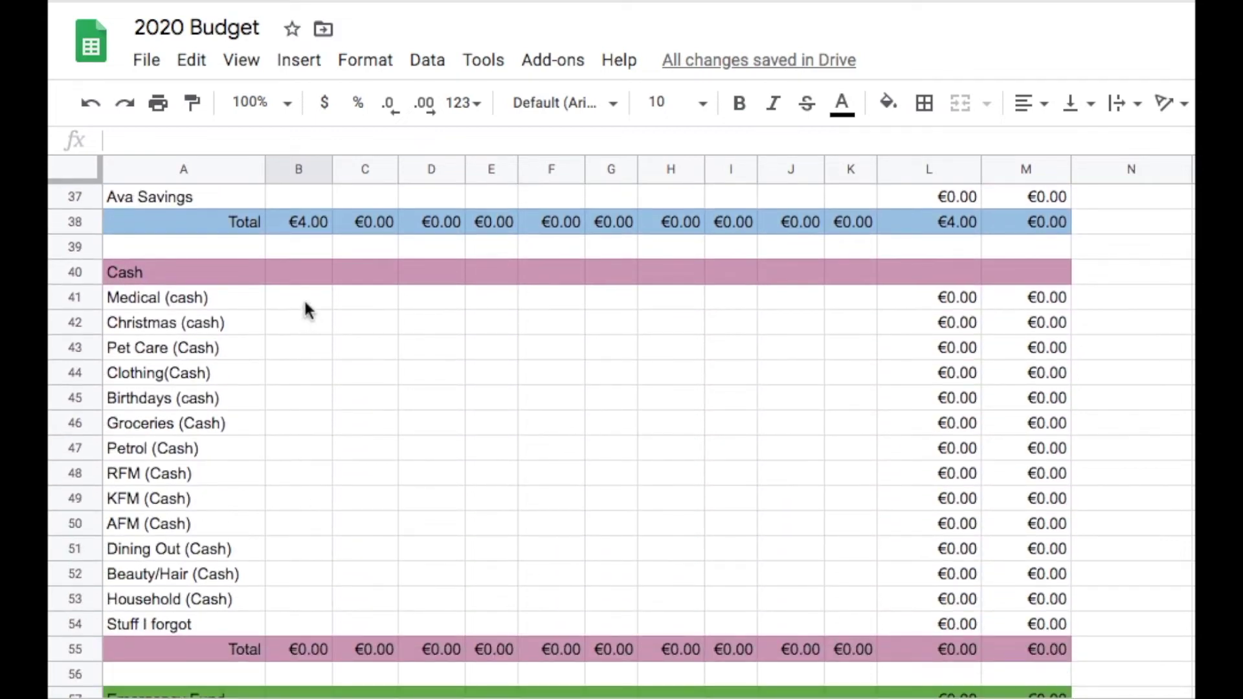
click(305, 299)
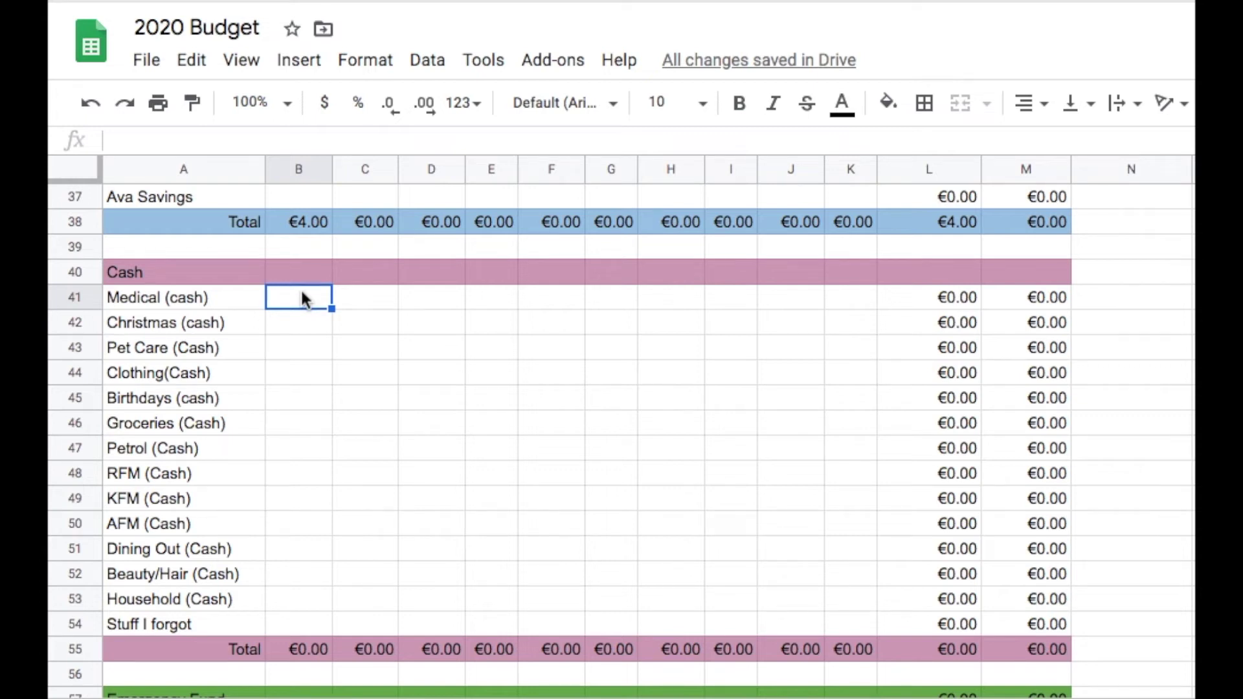
text(15)
key(Return)
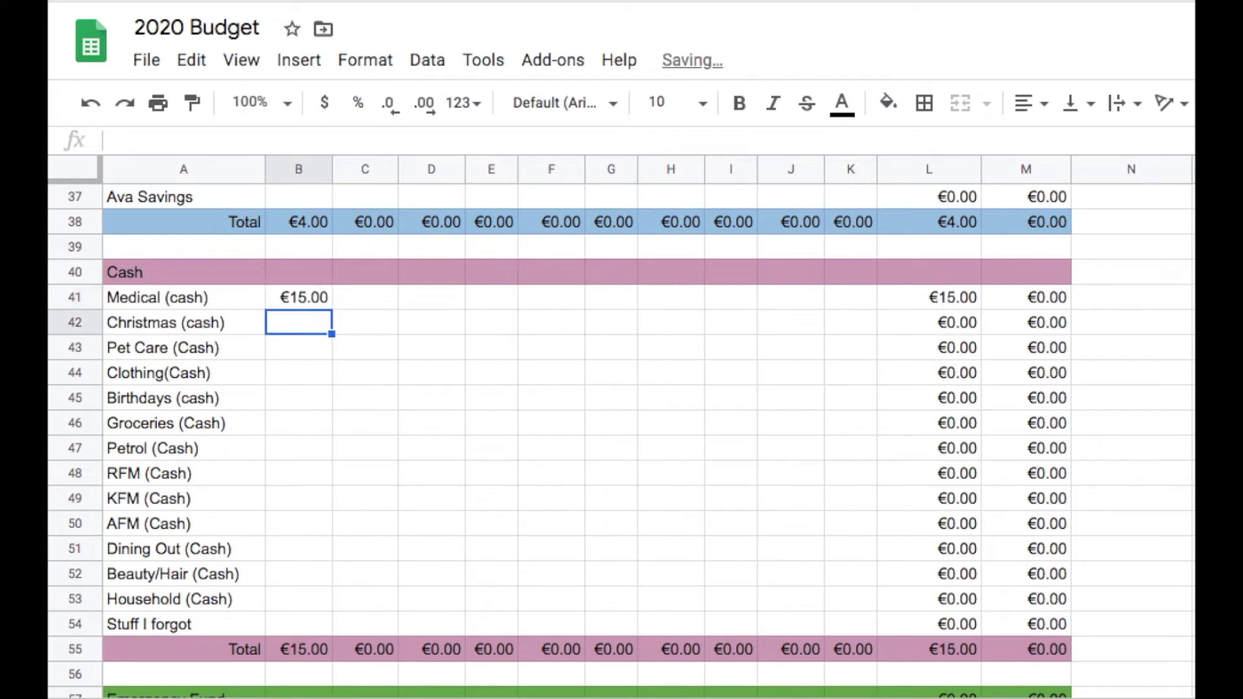
click(299, 347)
text(5)
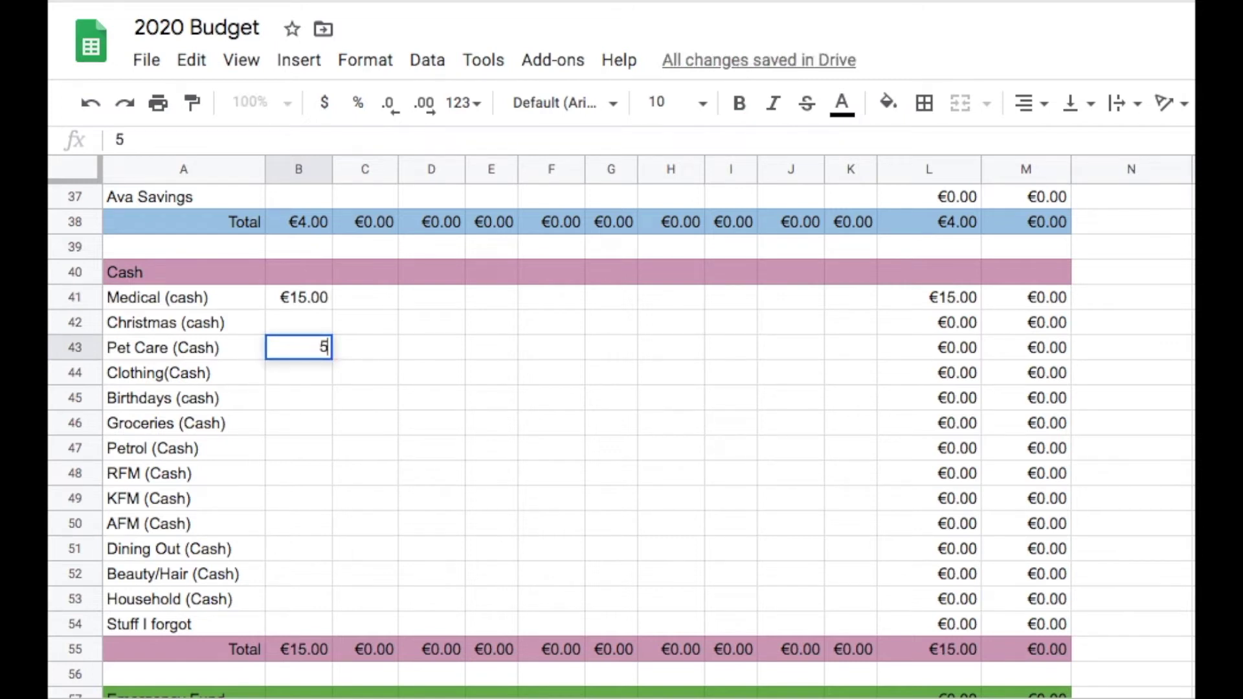
key(Return)
click(299, 347)
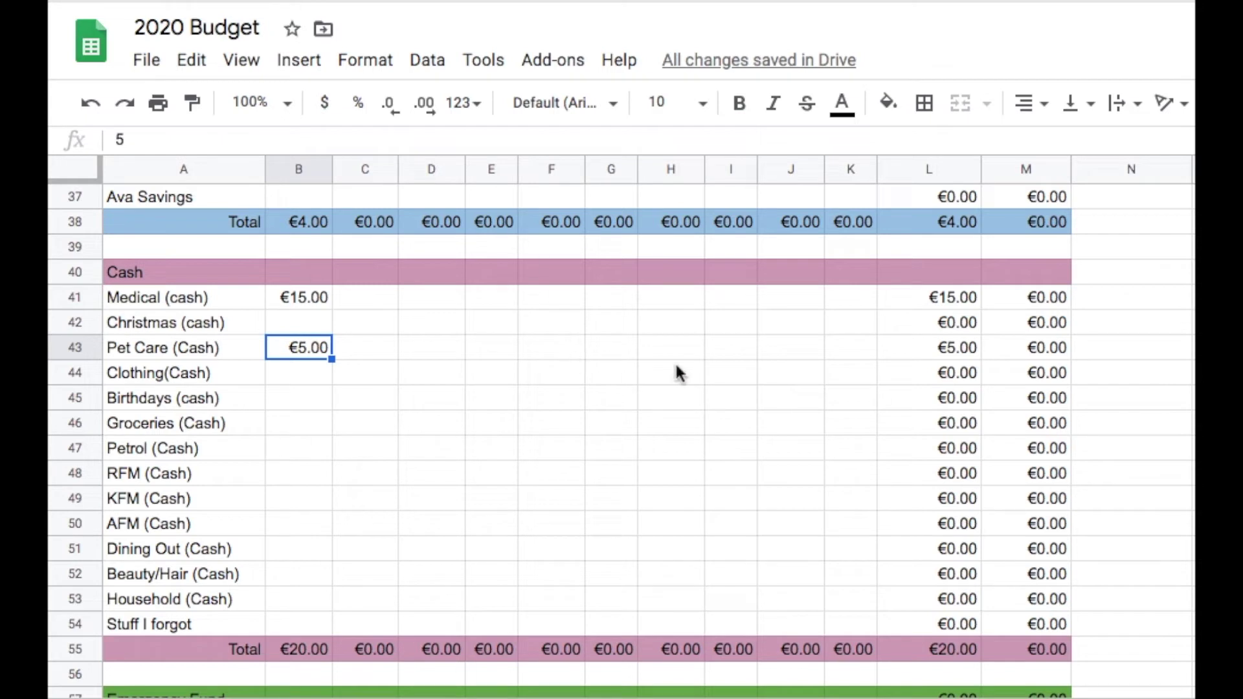
Enter 2-Apr cash amounts of 90 for Groceries and 25 for Petrol.
click(302, 425)
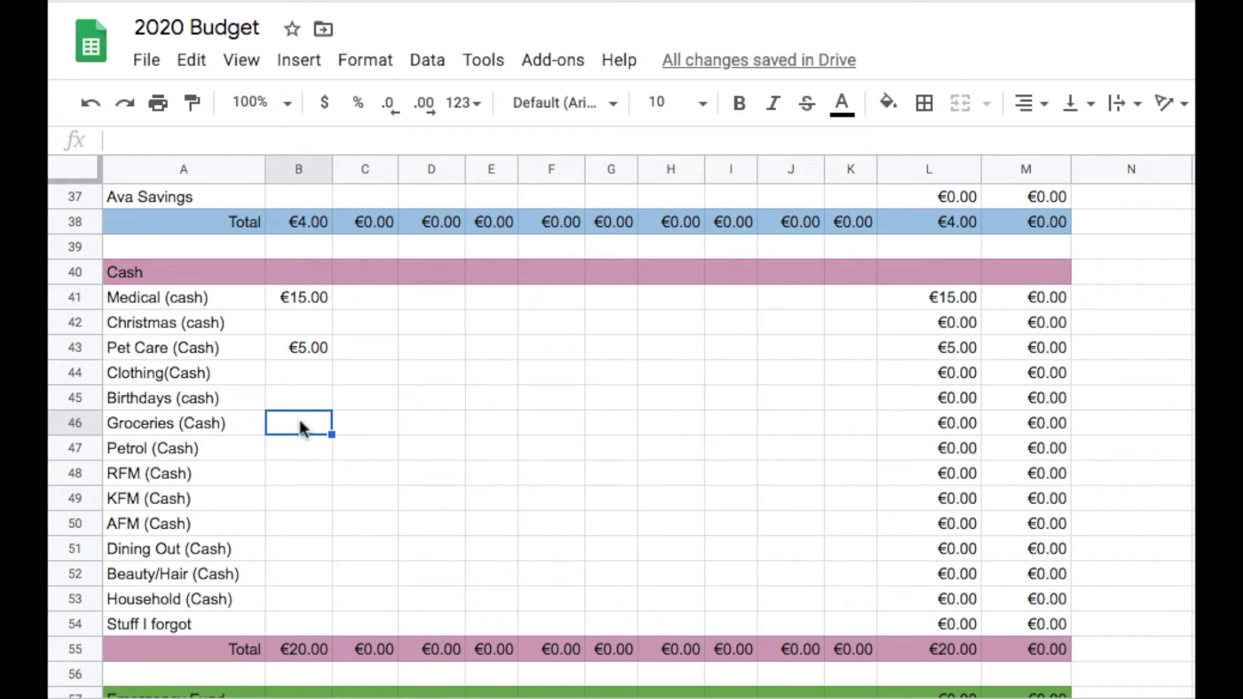
text(90)
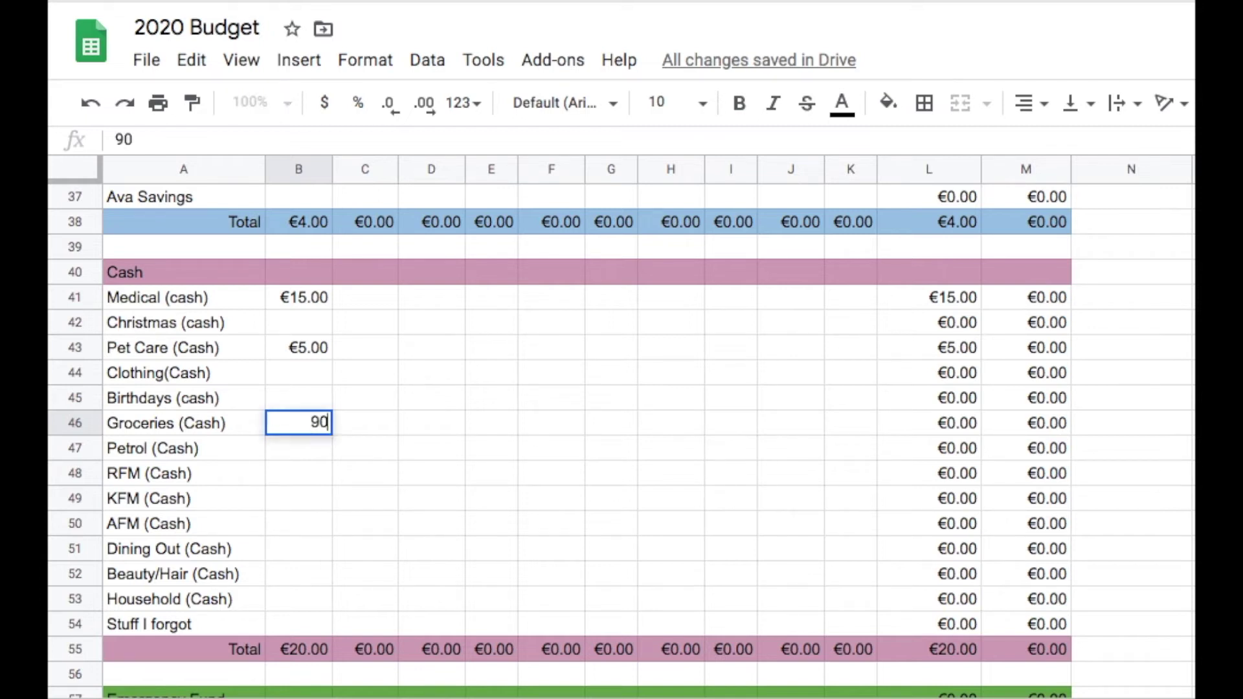
key(Return)
text(25)
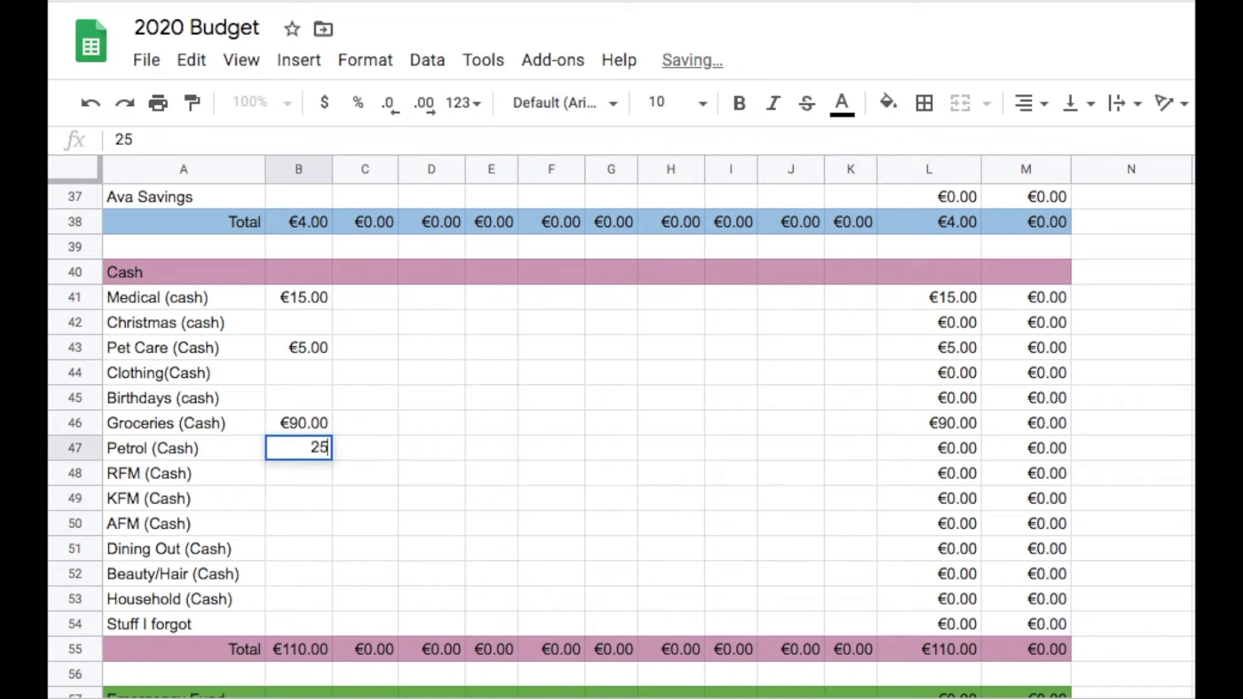
key(Return)
click(299, 448)
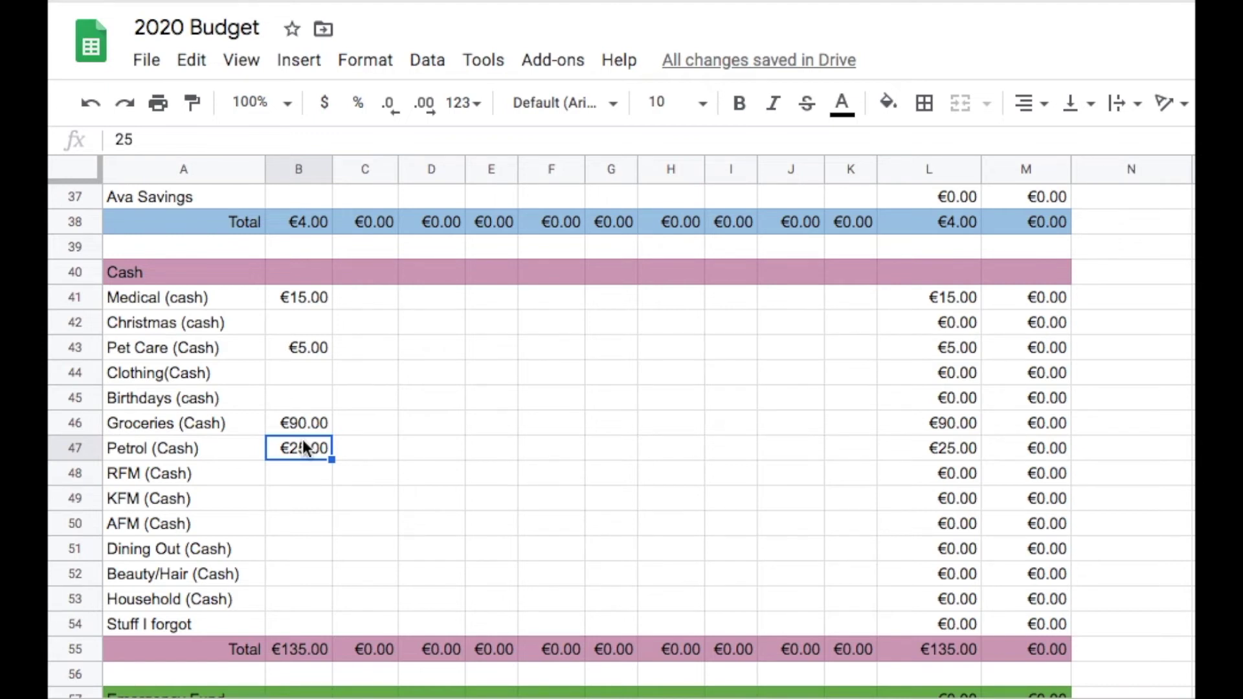
scroll(303, 440, down, 1)
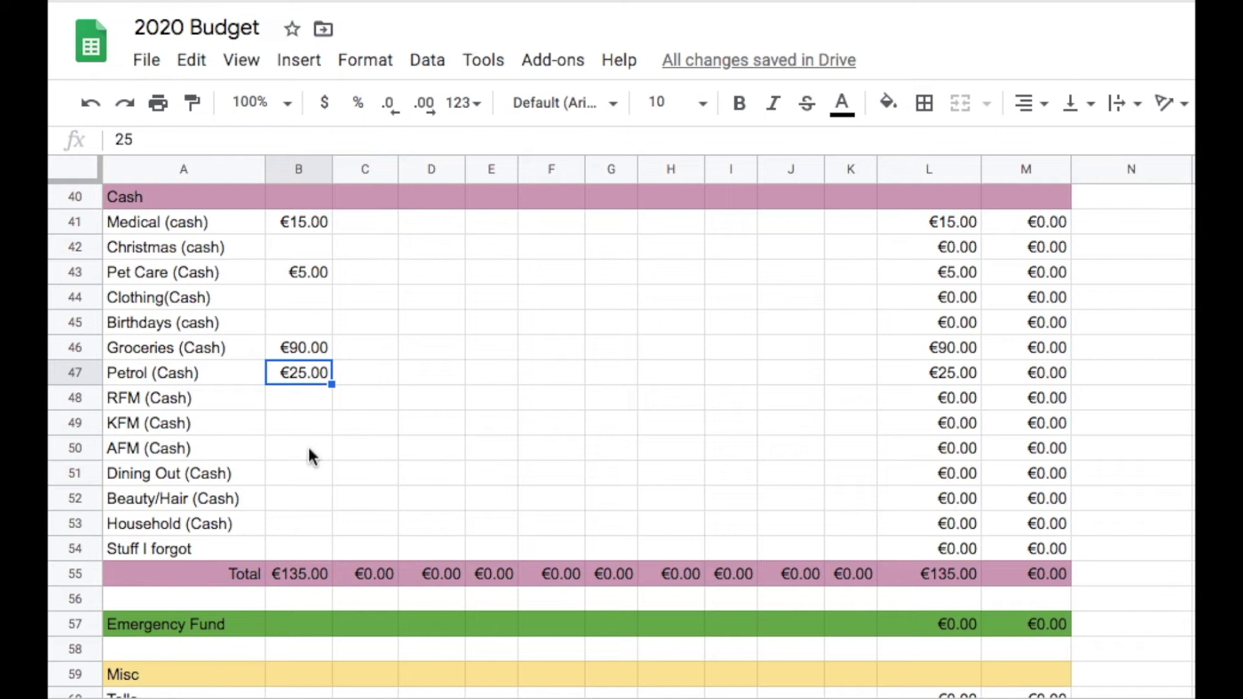
Enter 104.53 in B57 as the Emergency Fund's 2-Apr planned amount.
scroll(310, 454, down, 2)
click(303, 500)
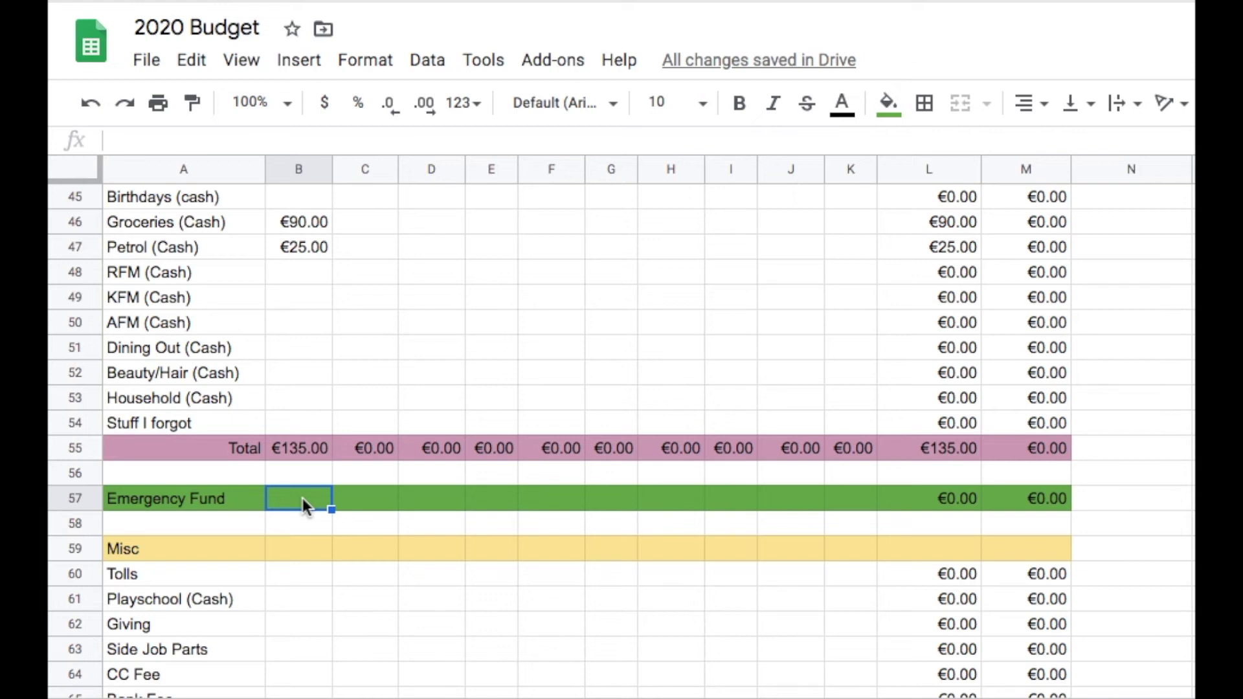
text(104.53)
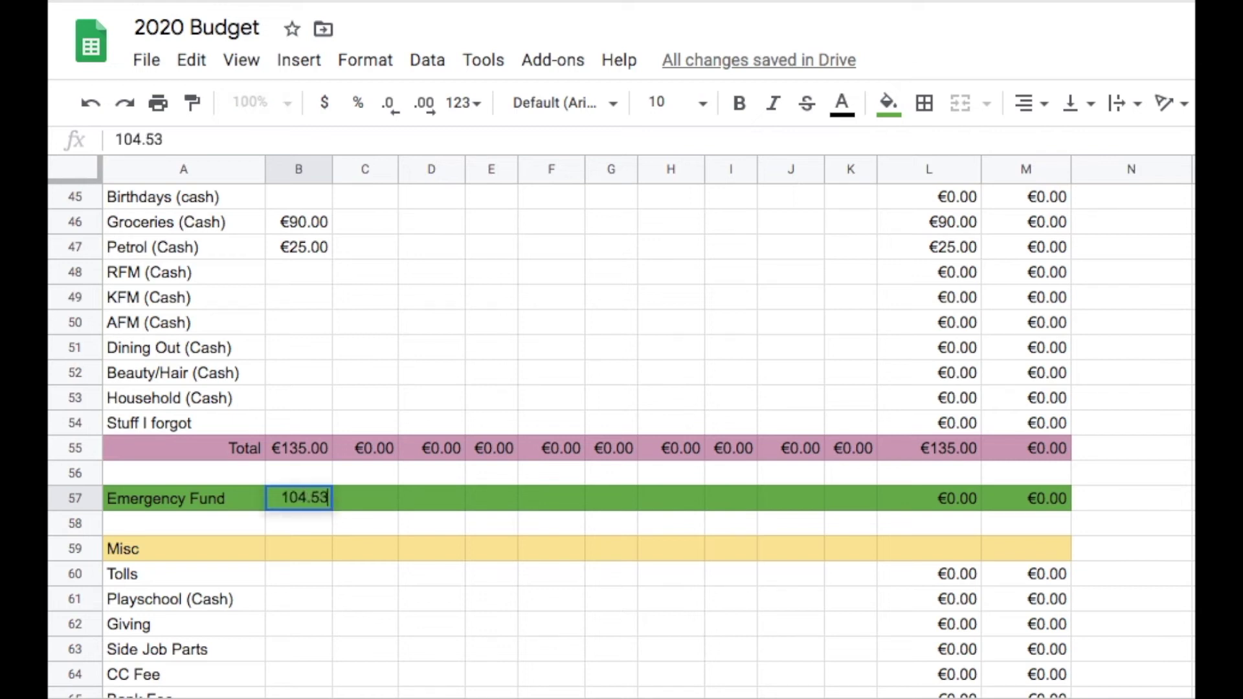
key(Tab)
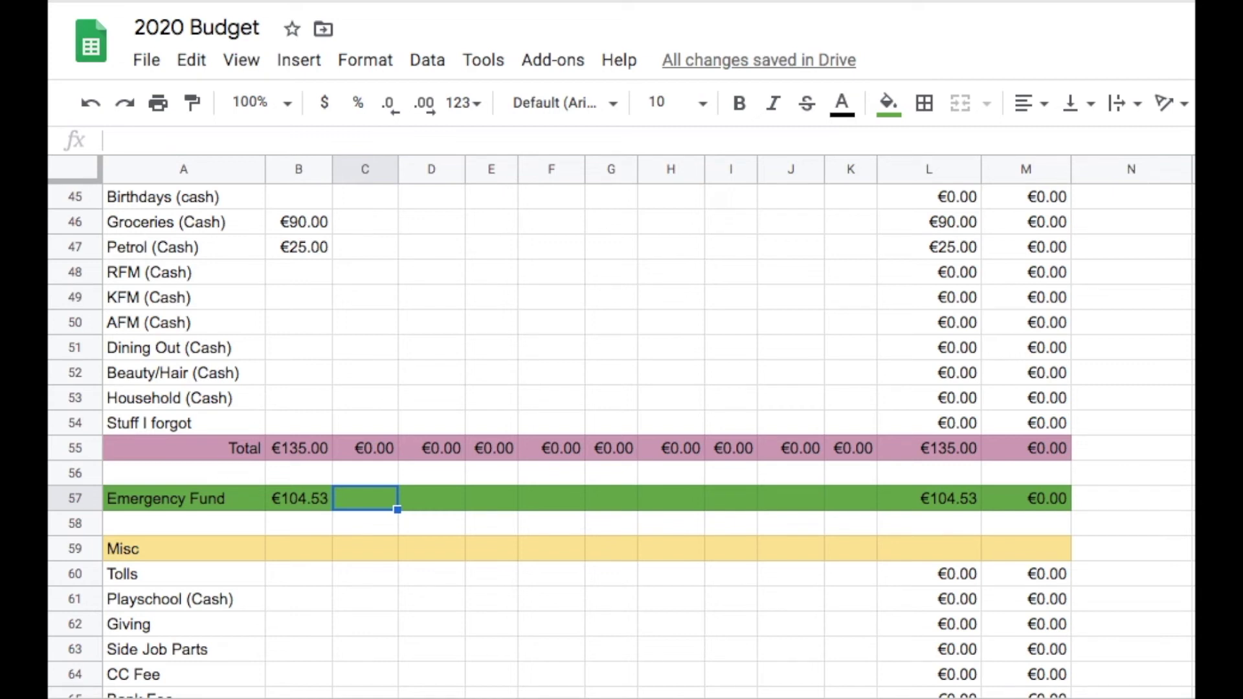
scroll(303, 504, up, 15)
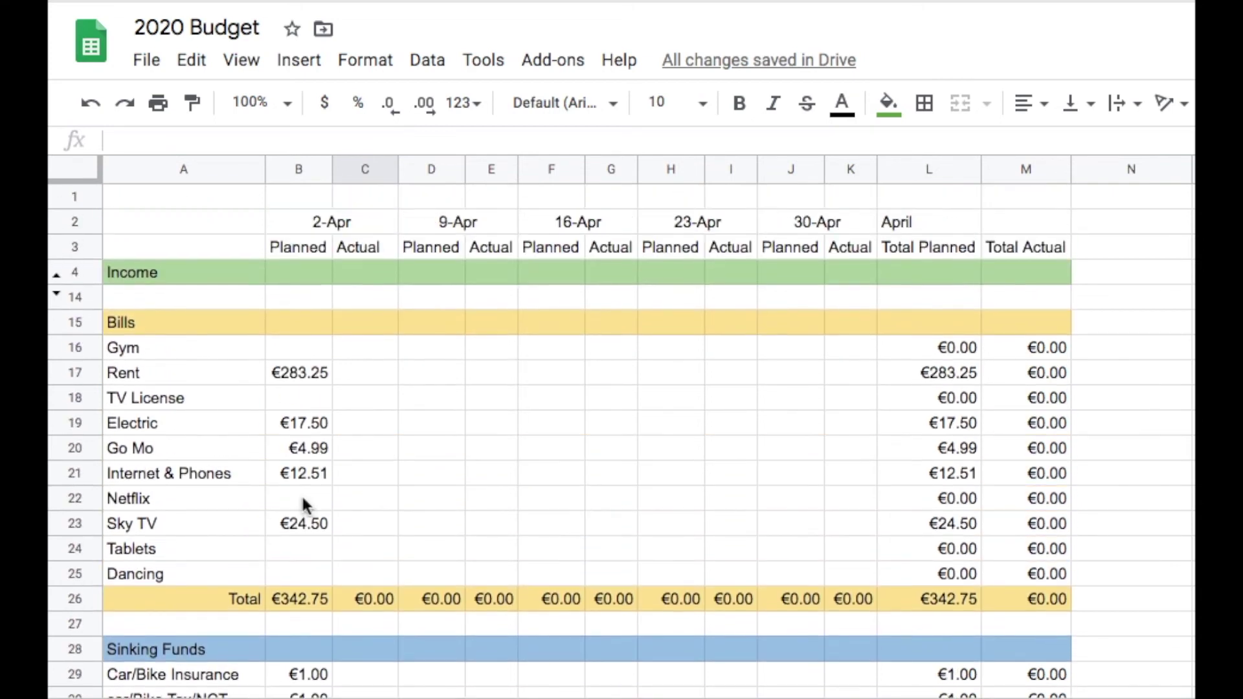
Centre the April header in cell L2 horizontally.
click(922, 218)
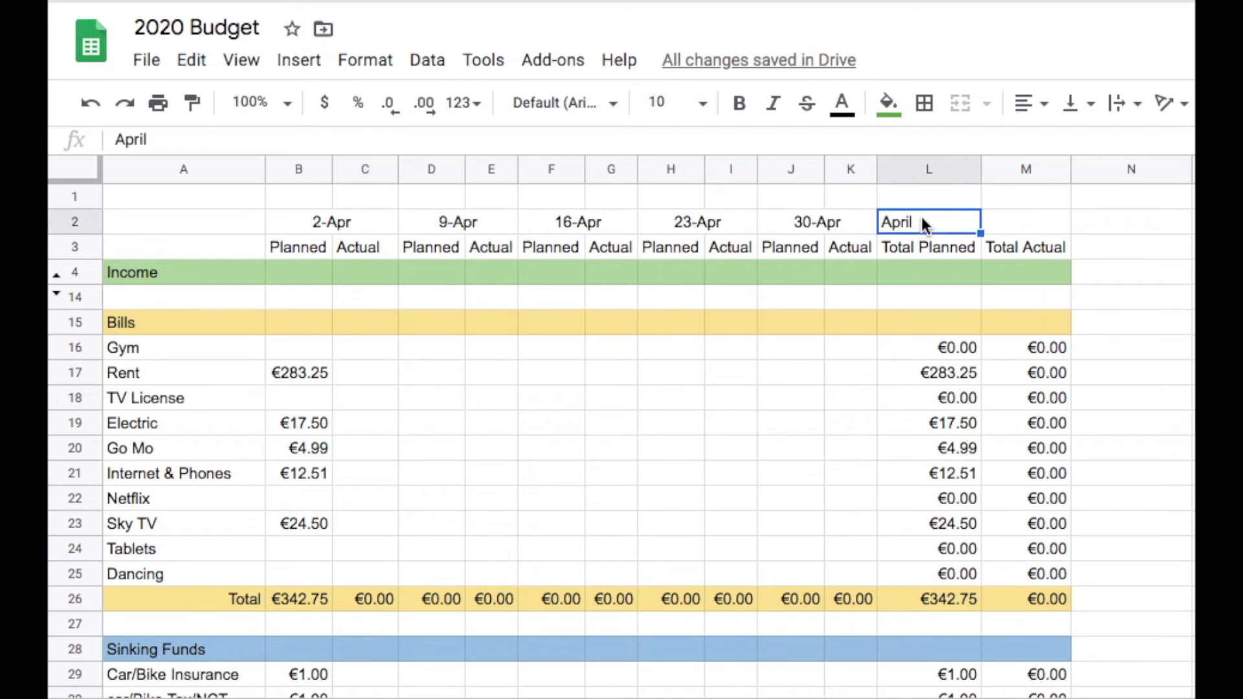
click(1038, 103)
click(1059, 146)
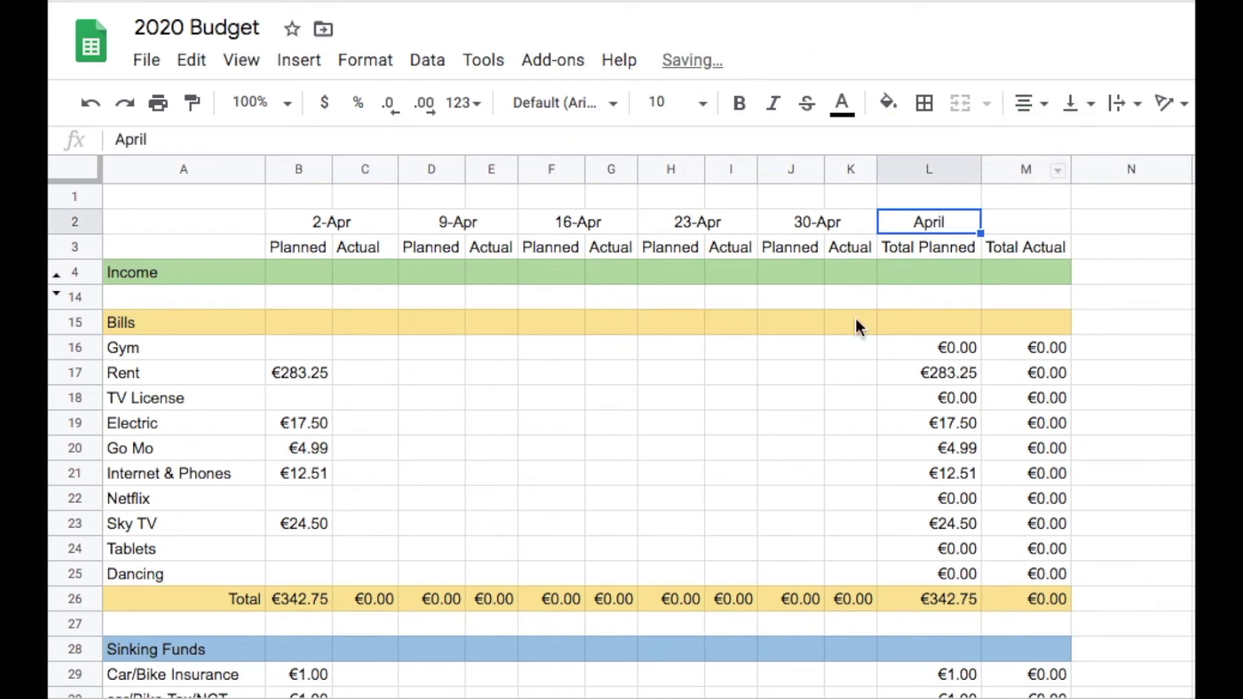
scroll(437, 441, down, 5)
scroll(438, 441, down, 6)
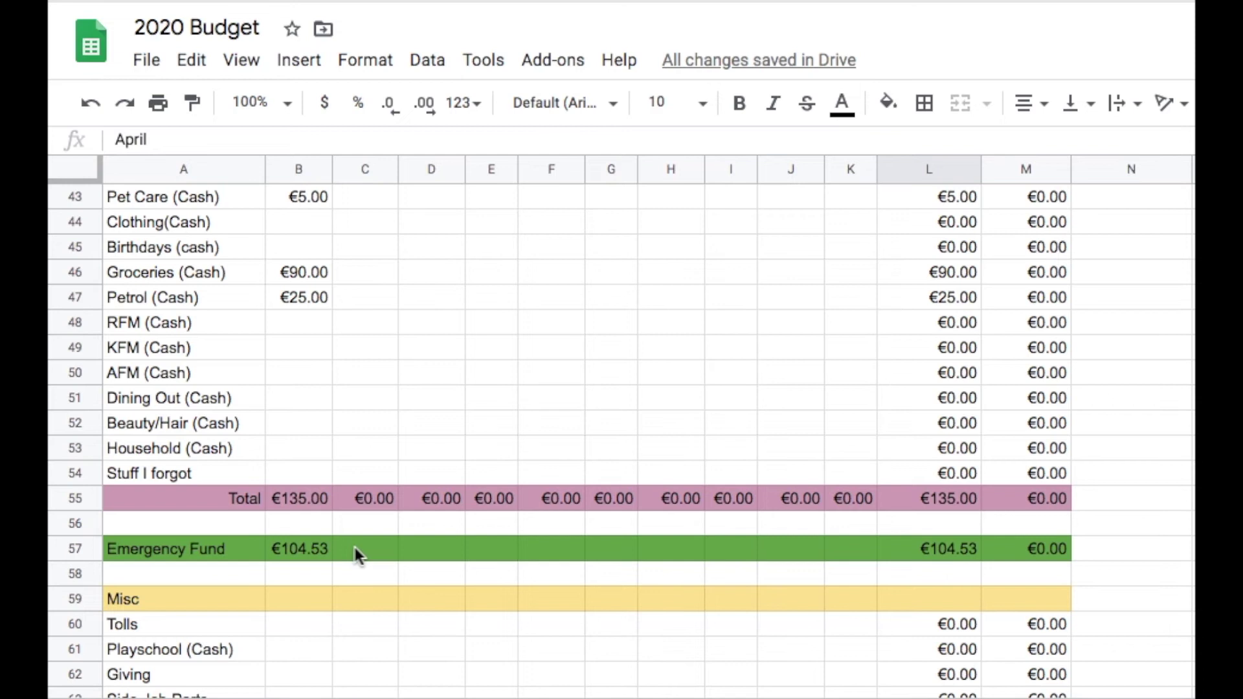
scroll(355, 547, up, 10)
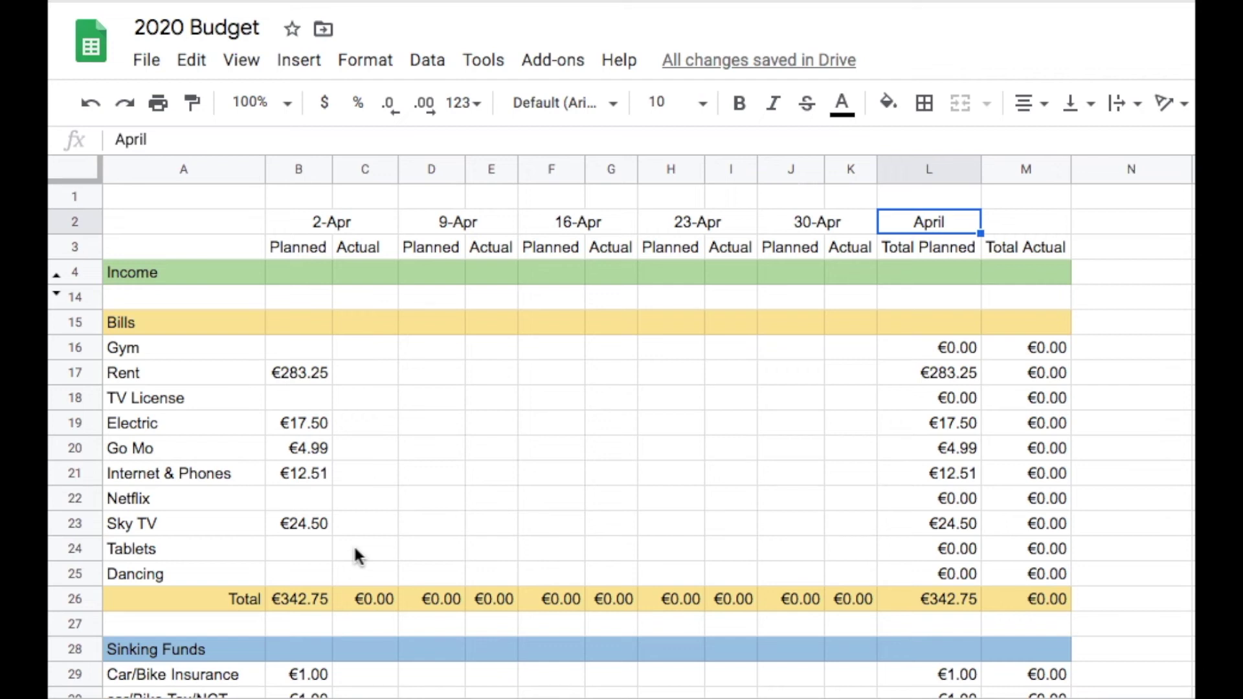
scroll(355, 547, down, 10)
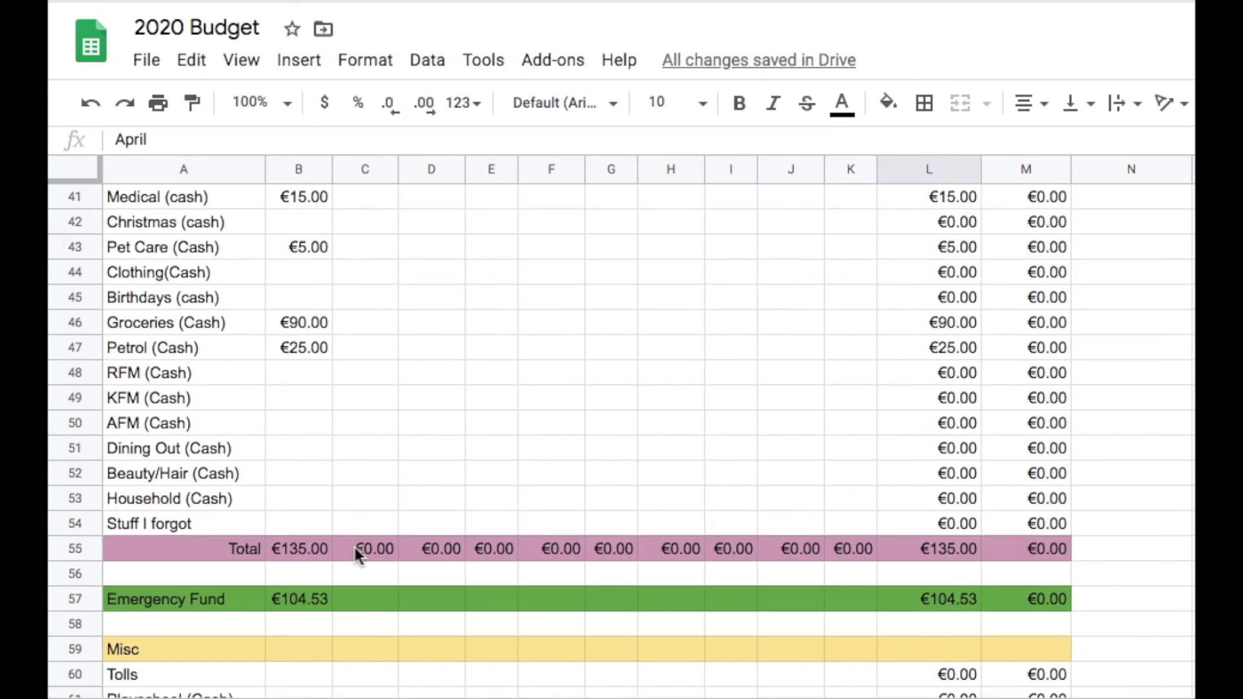
scroll(355, 554, down, 1)
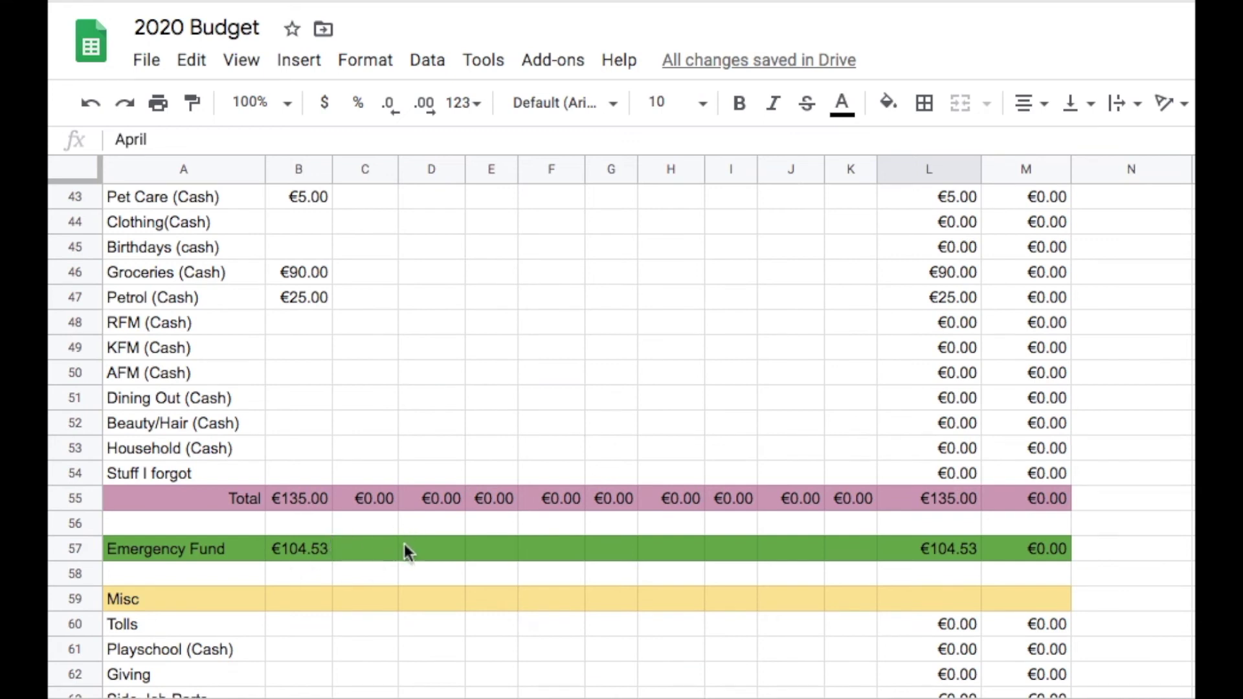
scroll(404, 544, up, 8)
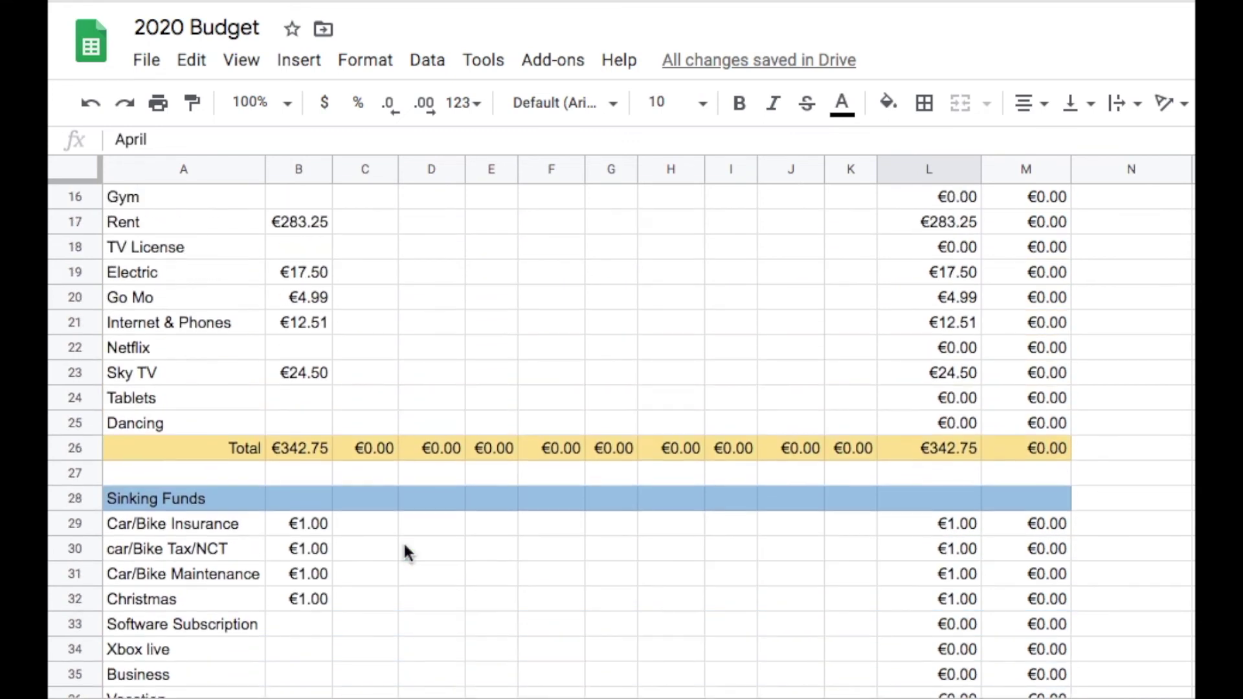
scroll(404, 553, up, 3)
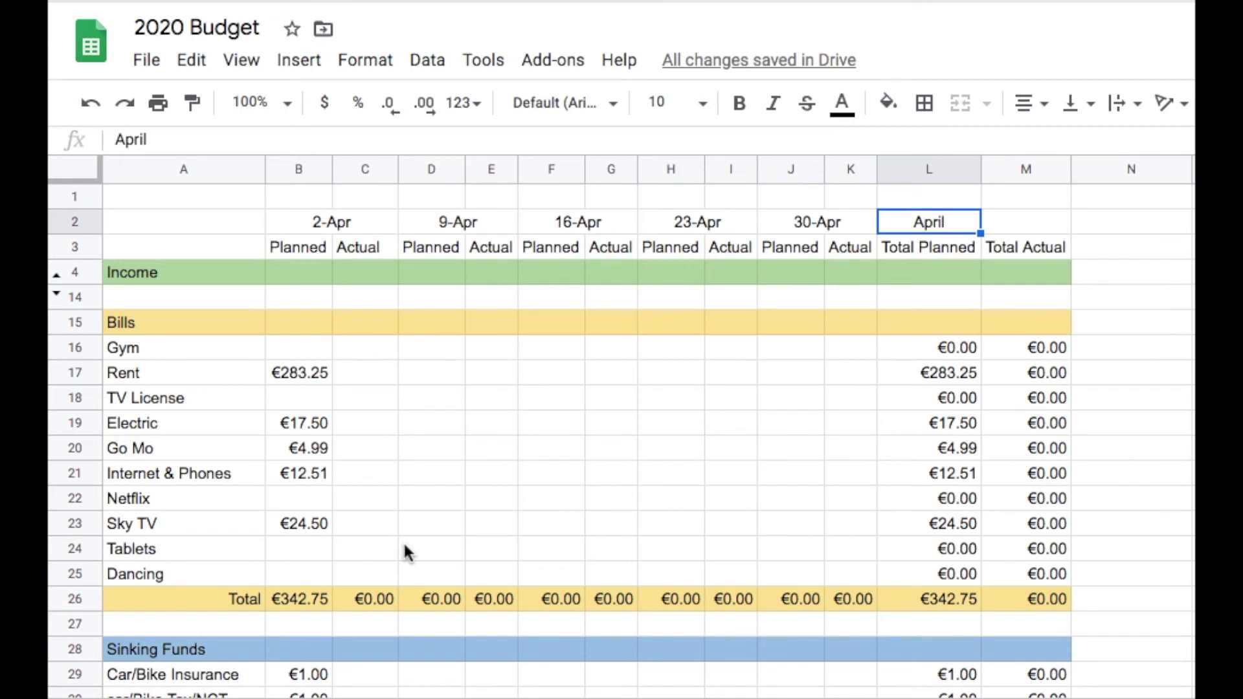
scroll(361, 547, down, 6)
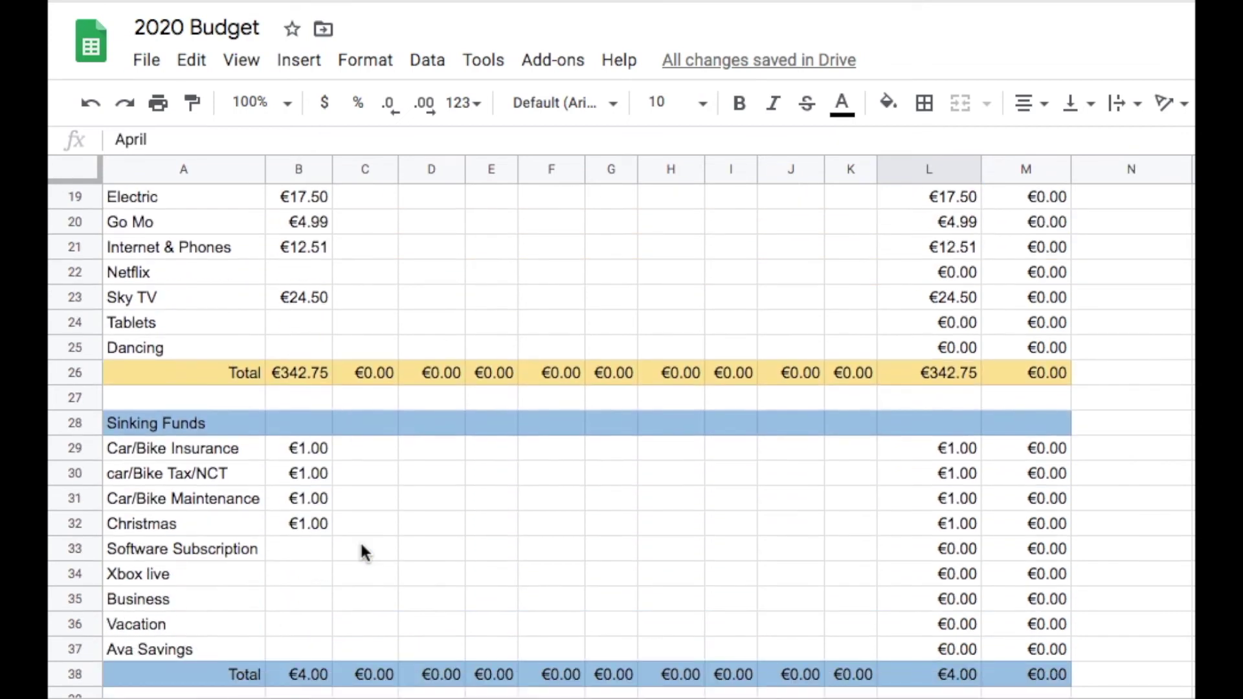
scroll(362, 547, down, 2)
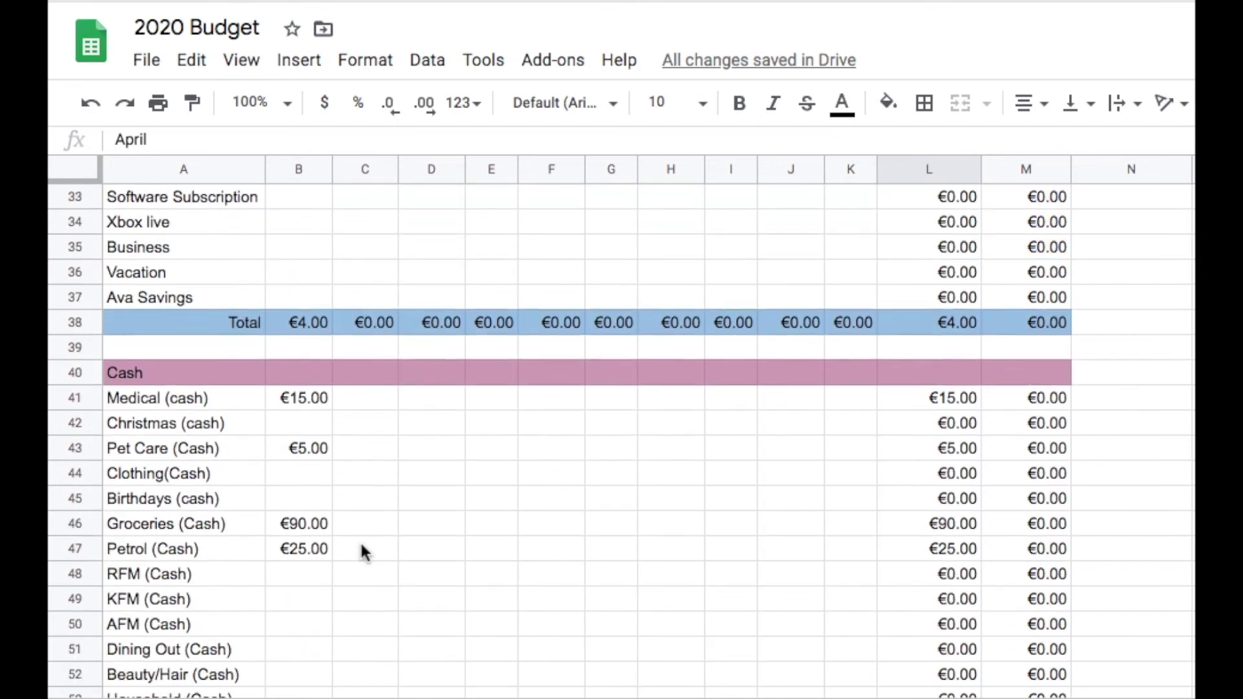
scroll(361, 547, up, 8)
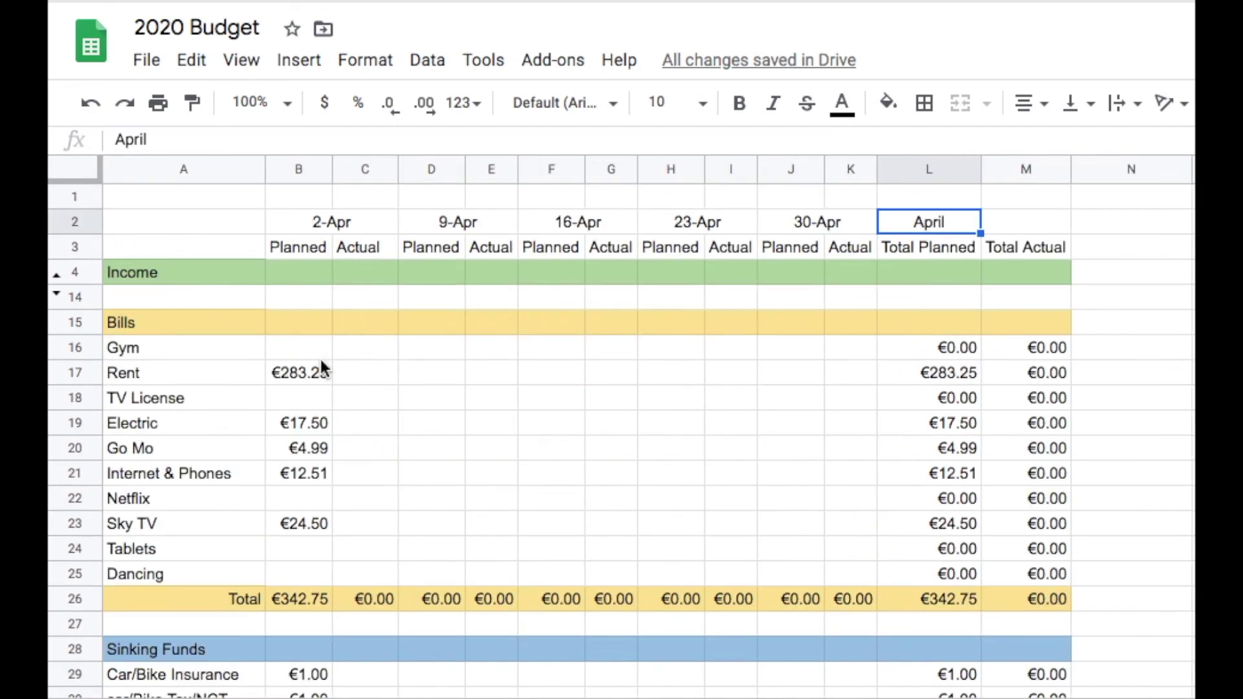
scroll(323, 588, down, 3)
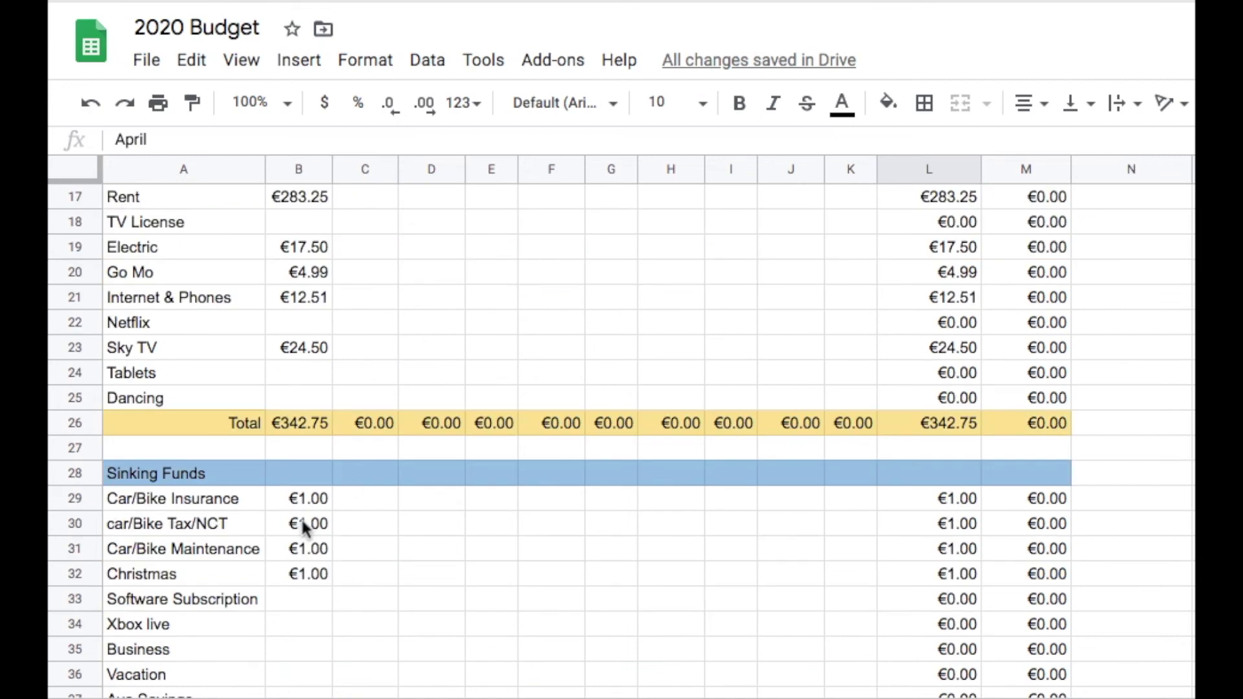
scroll(305, 526, down, 5)
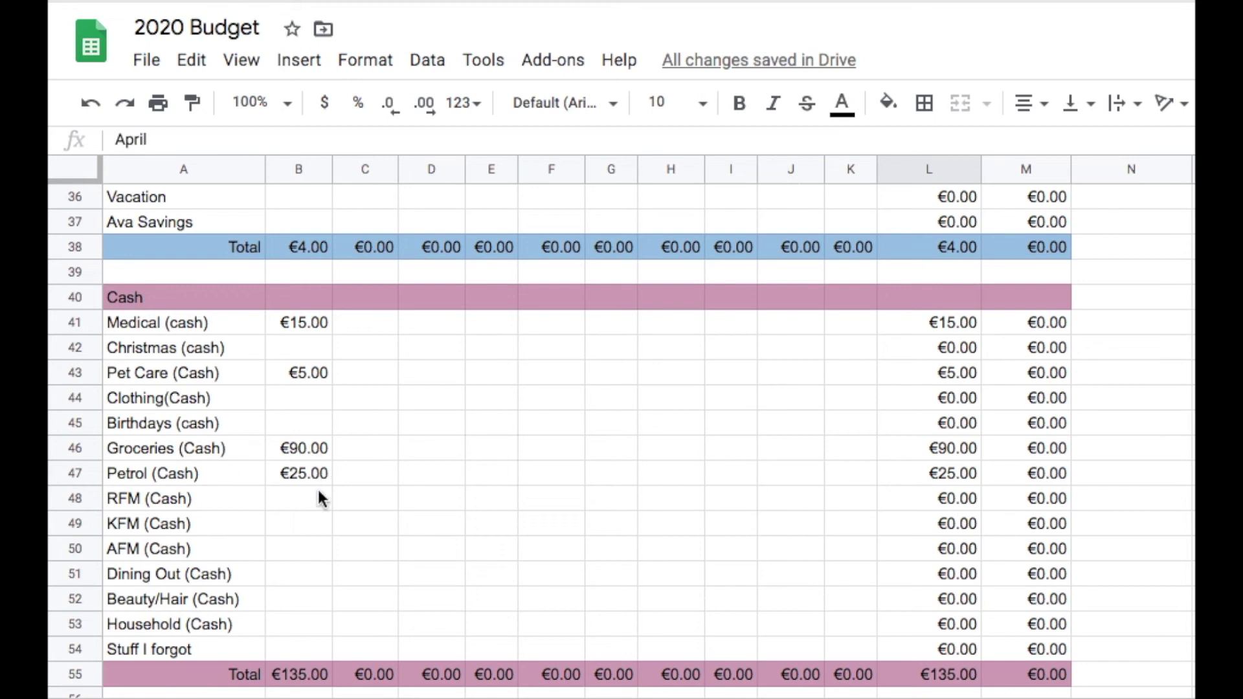
scroll(317, 488, down, 3)
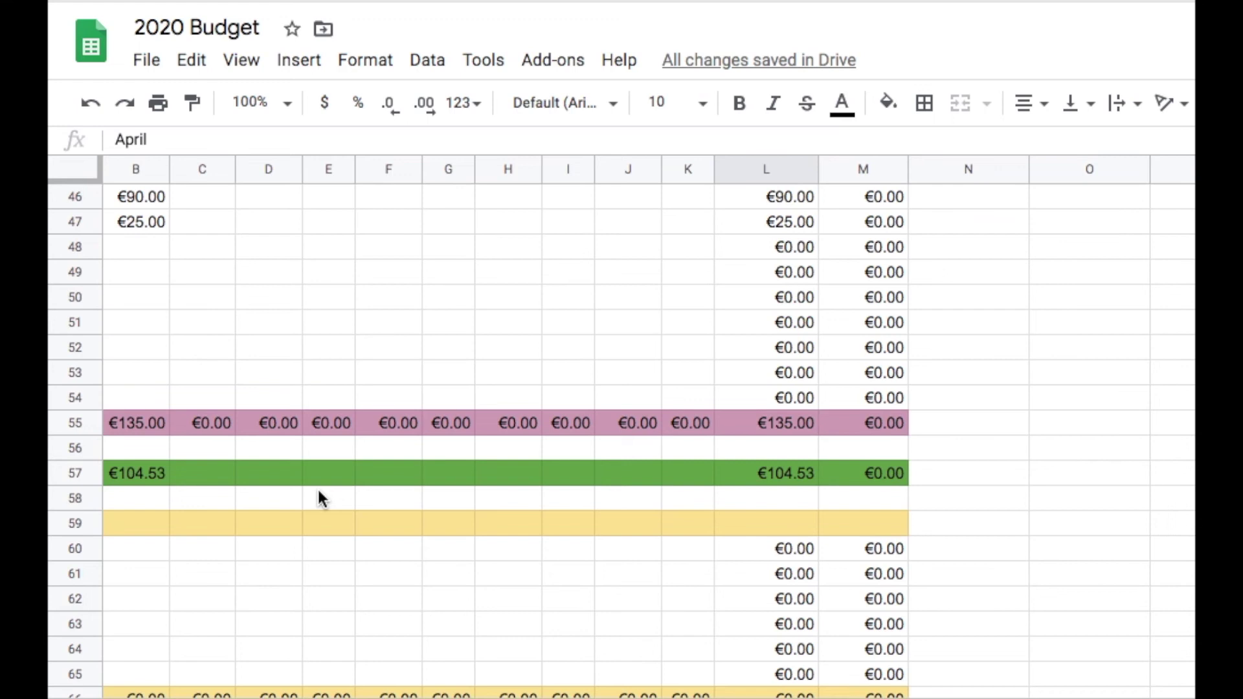
scroll(308, 496, up, 10)
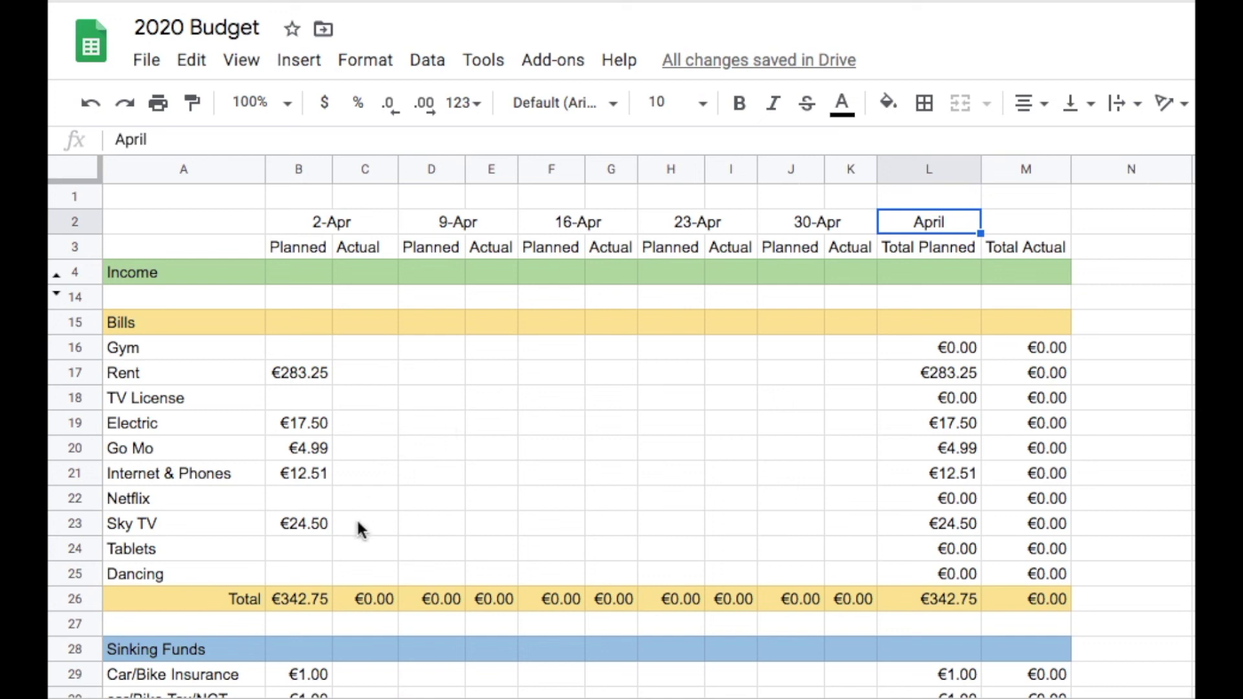
scroll(360, 526, down, 5)
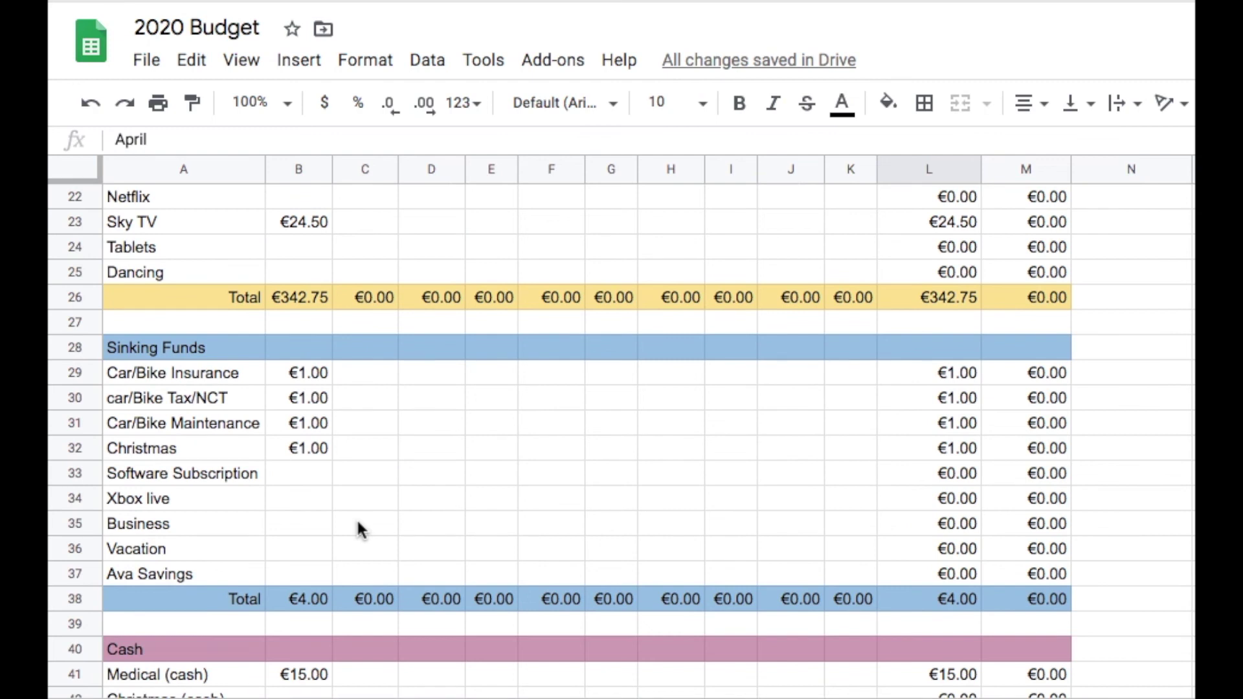
scroll(360, 528, down, 3)
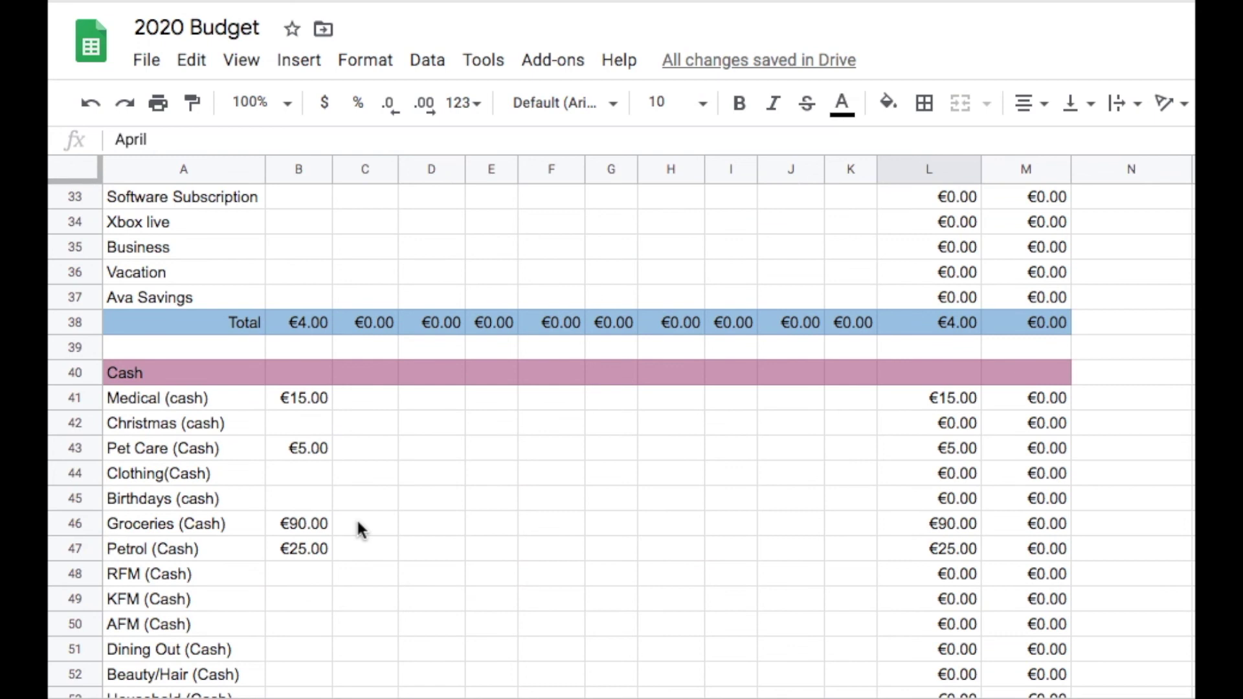
scroll(360, 526, up, 7)
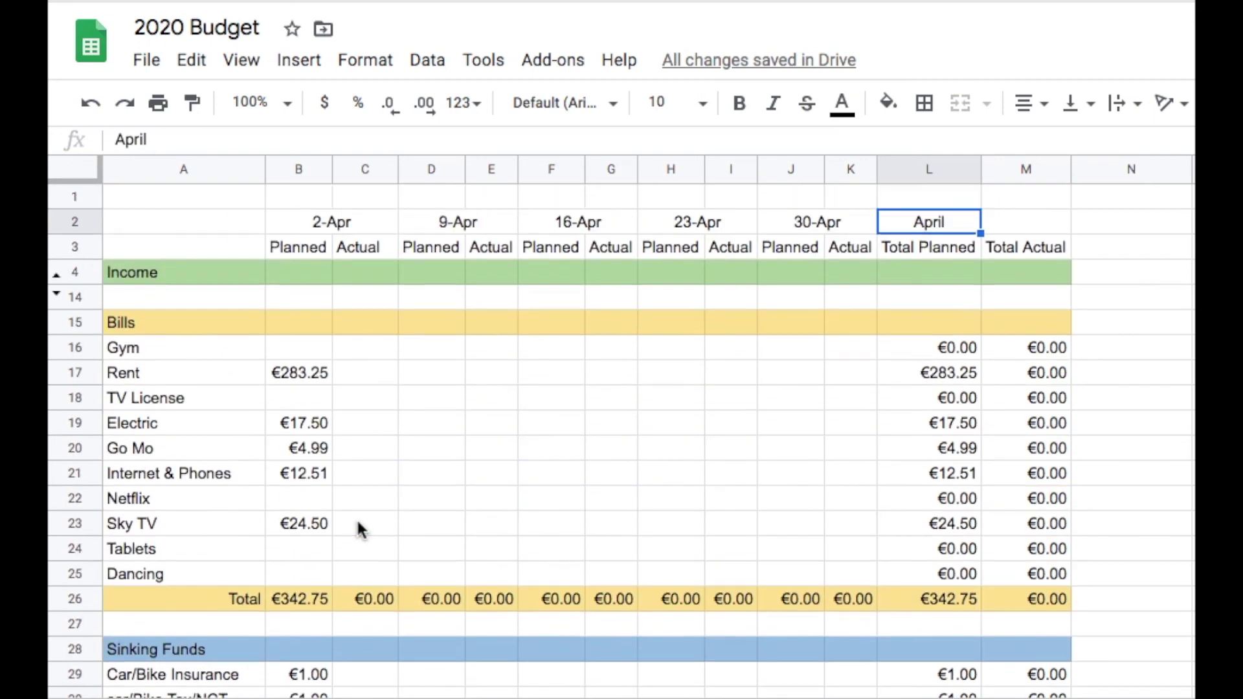